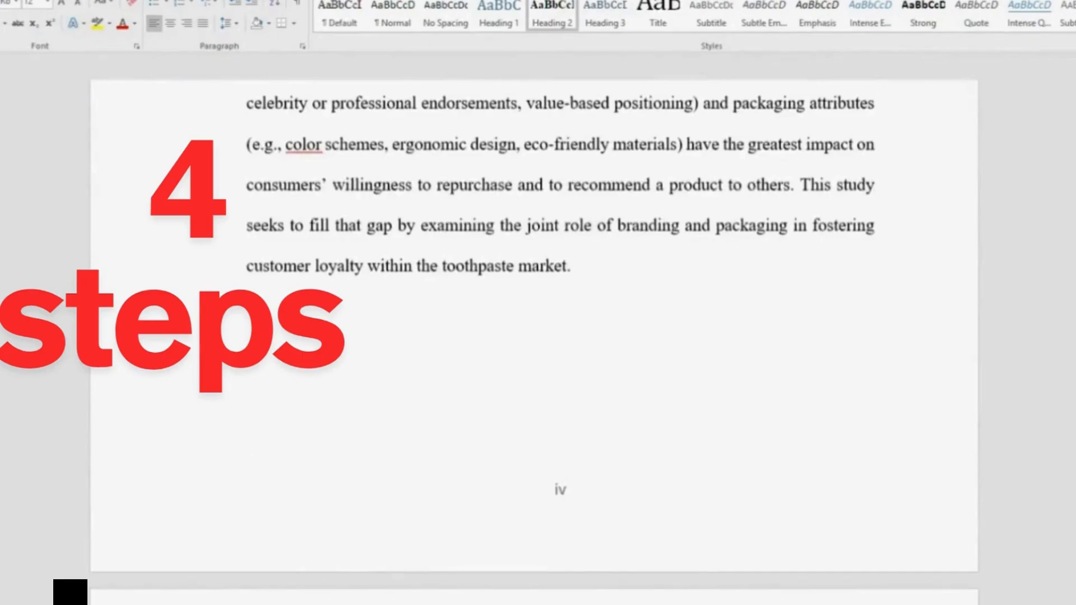
{"action": "scroll", "coordinate": [286, 213], "scroll_direction": "down", "scroll_amount": 2}
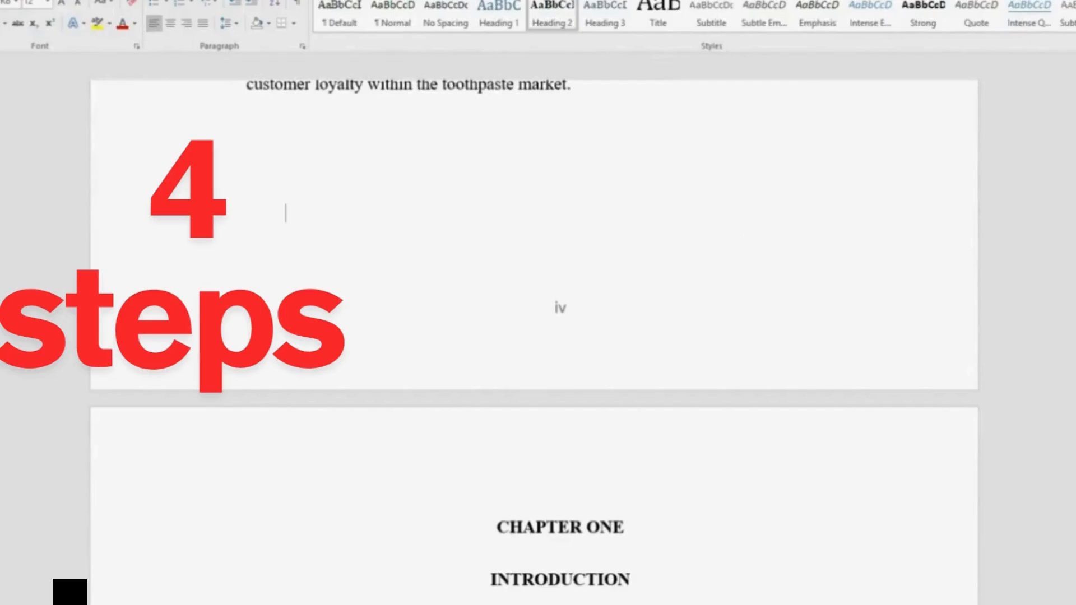
{"action": "scroll", "coordinate": [579, 492], "scroll_direction": "down", "scroll_amount": 20}
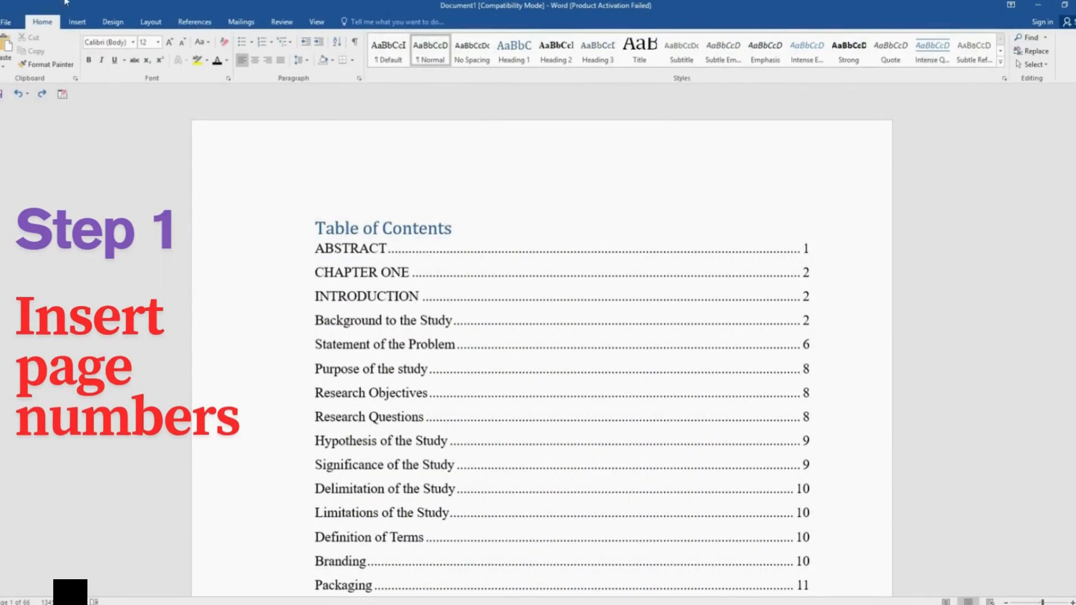
Insert centred page numbers at the bottom of every page with the Plain Number 2 style, and leave footer editing.
{"action": "left_click", "coordinate": [79, 26]}
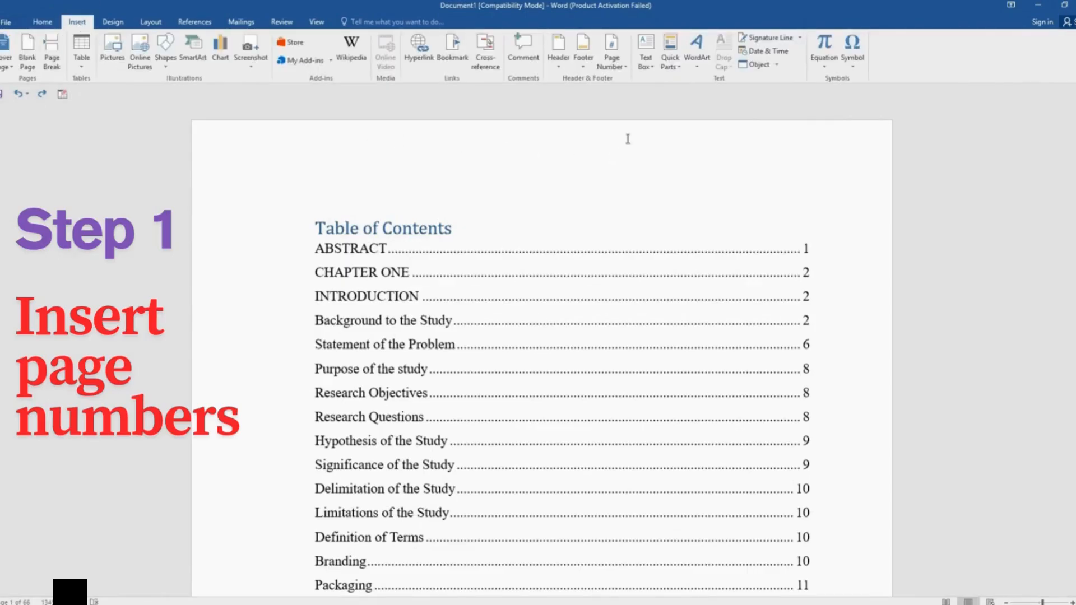
{"action": "left_click", "coordinate": [611, 62]}
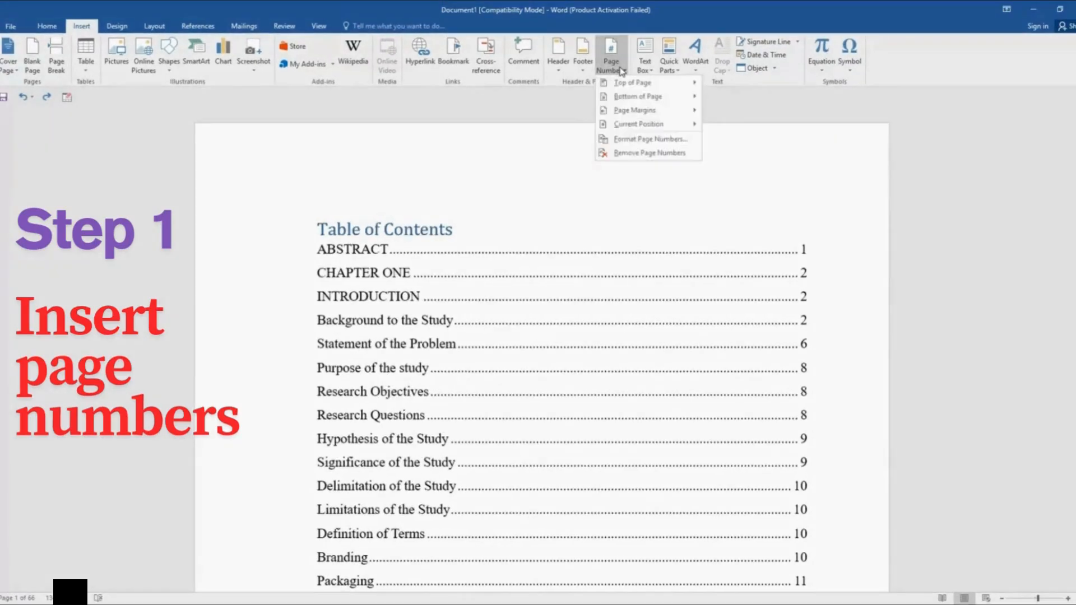
{"action": "mouse_move", "coordinate": [634, 84]}
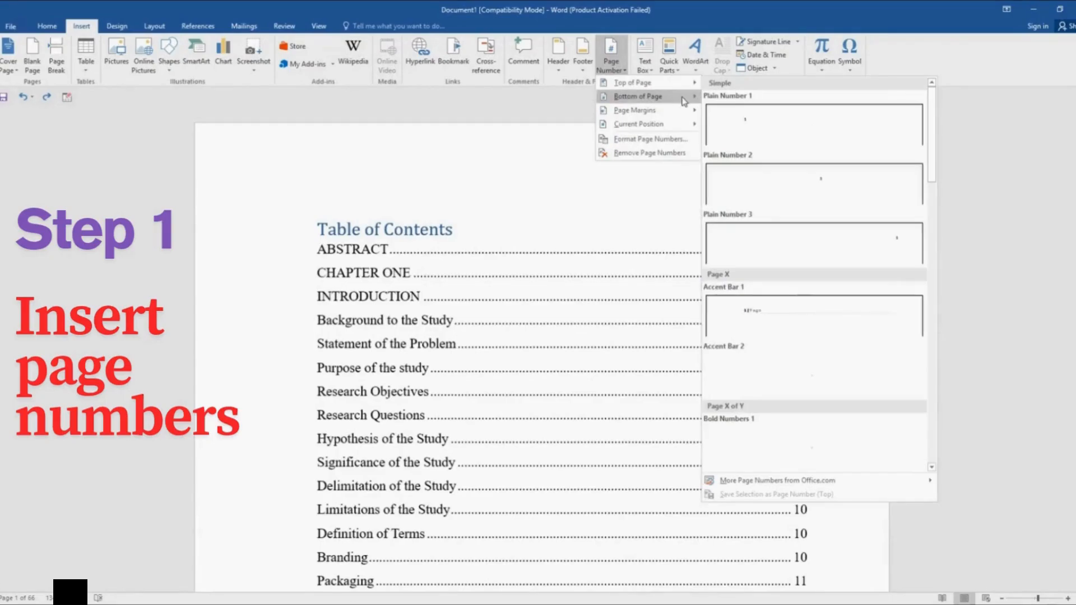
{"action": "mouse_move", "coordinate": [679, 101]}
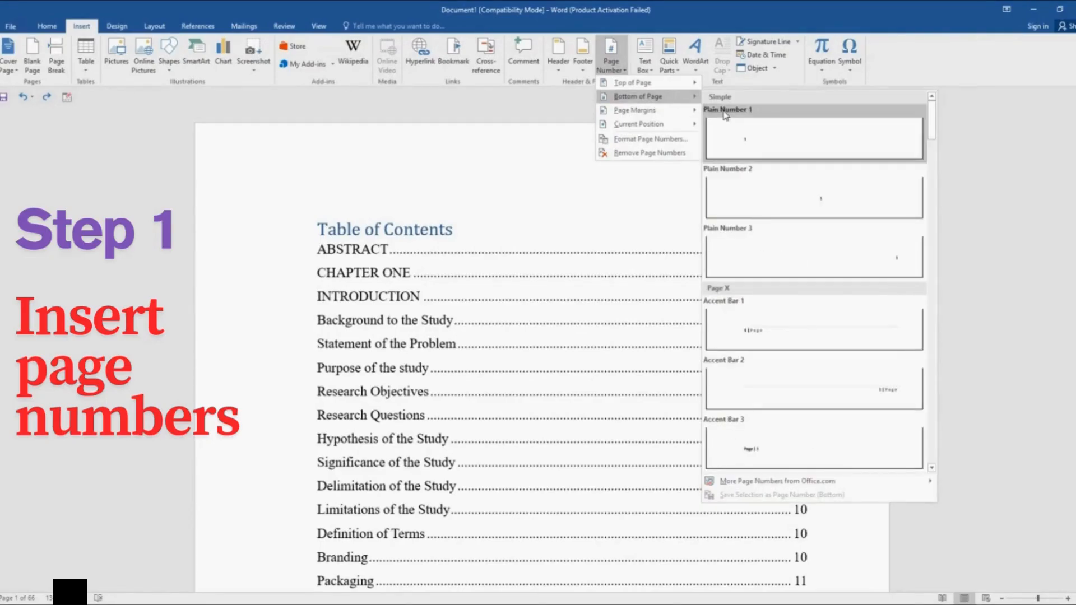
{"action": "left_click", "coordinate": [825, 202]}
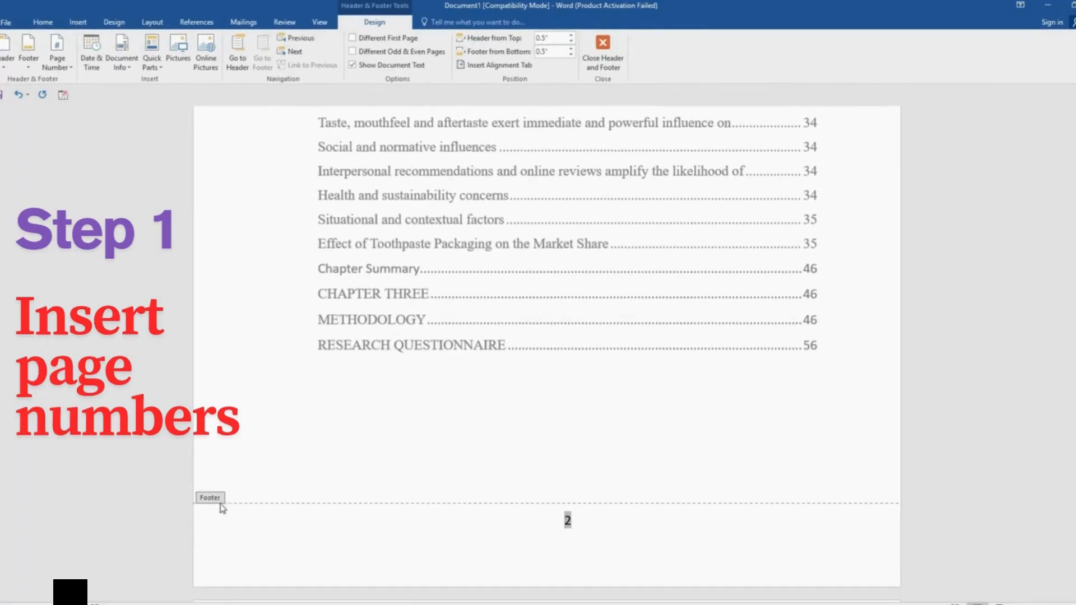
{"action": "left_click", "coordinate": [607, 45]}
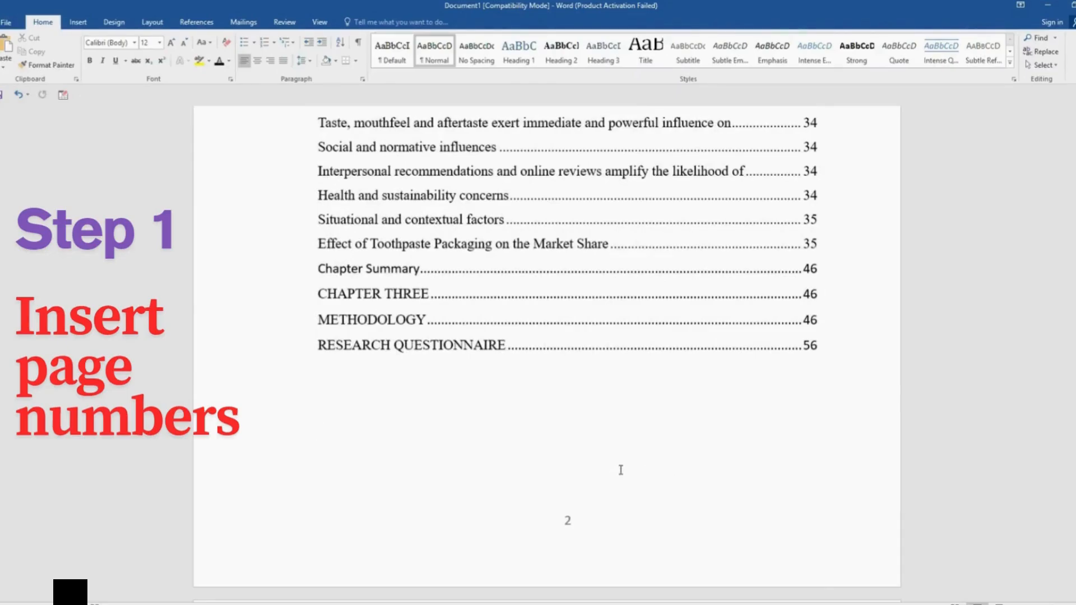
{"action": "scroll", "coordinate": [621, 470], "scroll_direction": "up", "scroll_amount": 10}
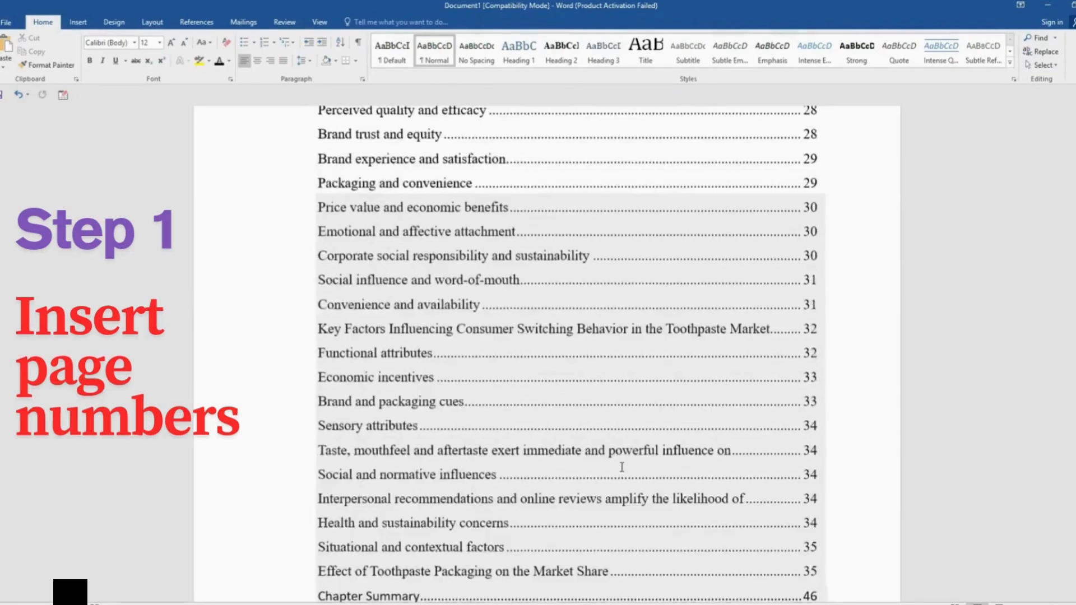
{"action": "scroll", "coordinate": [622, 465], "scroll_direction": "up", "scroll_amount": 15}
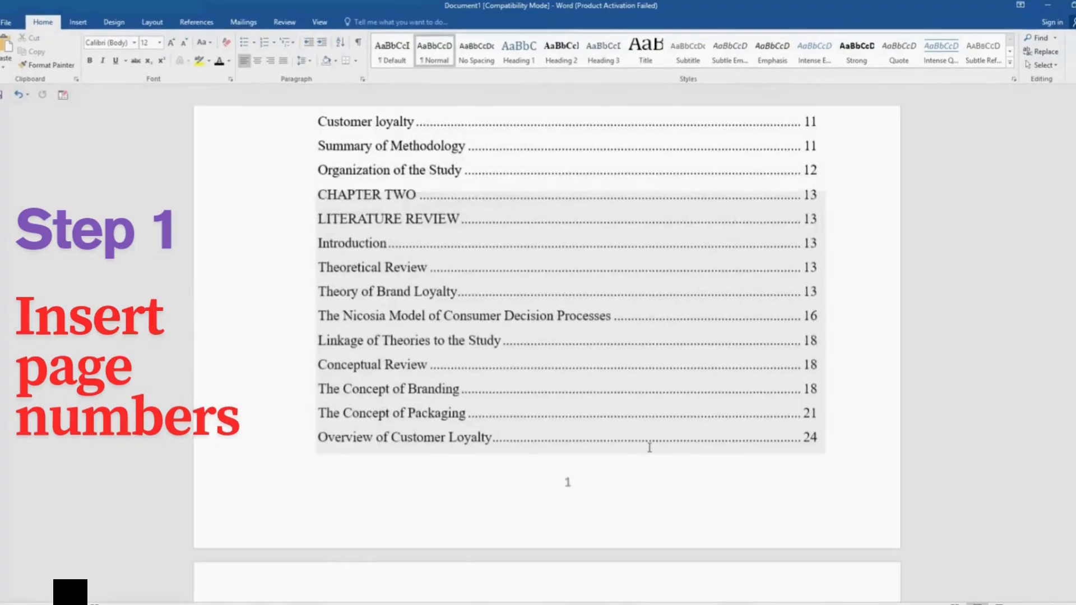
{"action": "scroll", "coordinate": [787, 349], "scroll_direction": "up", "scroll_amount": 1}
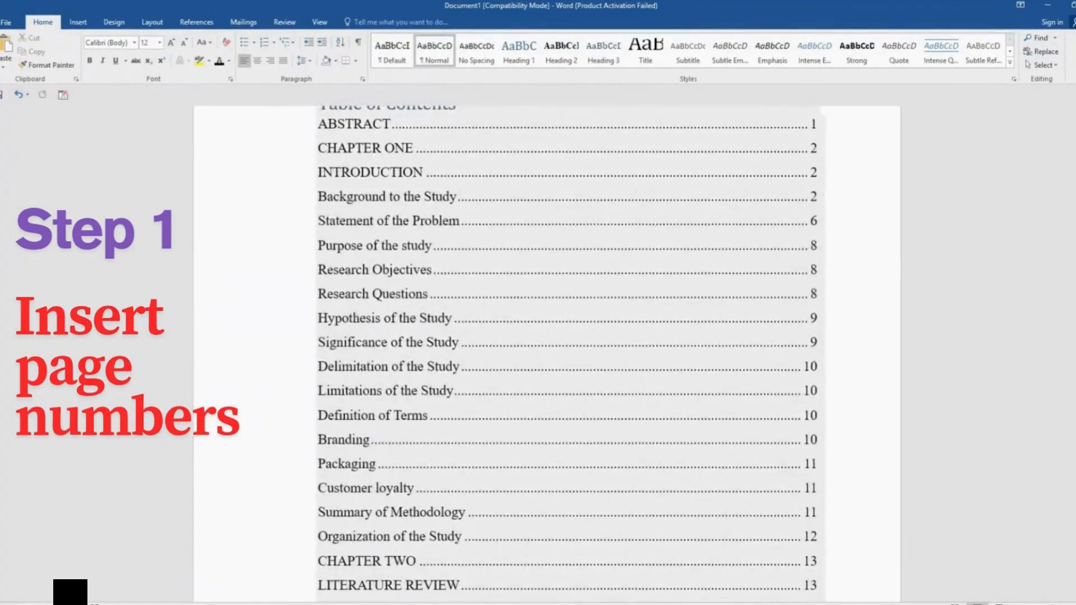
{"action": "scroll", "coordinate": [566, 348], "scroll_direction": "up", "scroll_amount": 1}
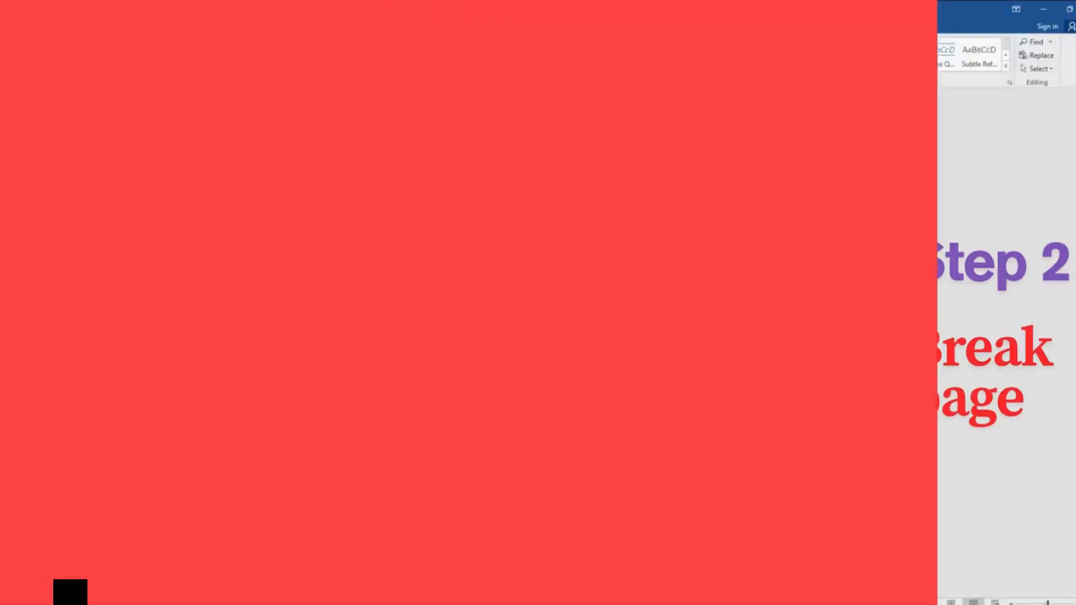
Insert a Next Page section break after the end of the abstract, just before Chapter One.
{"action": "scroll", "coordinate": [547, 353], "scroll_direction": "down", "scroll_amount": 12}
{"action": "scroll", "coordinate": [547, 354], "scroll_direction": "down", "scroll_amount": 20}
{"action": "scroll", "coordinate": [547, 353], "scroll_direction": "down", "scroll_amount": 2}
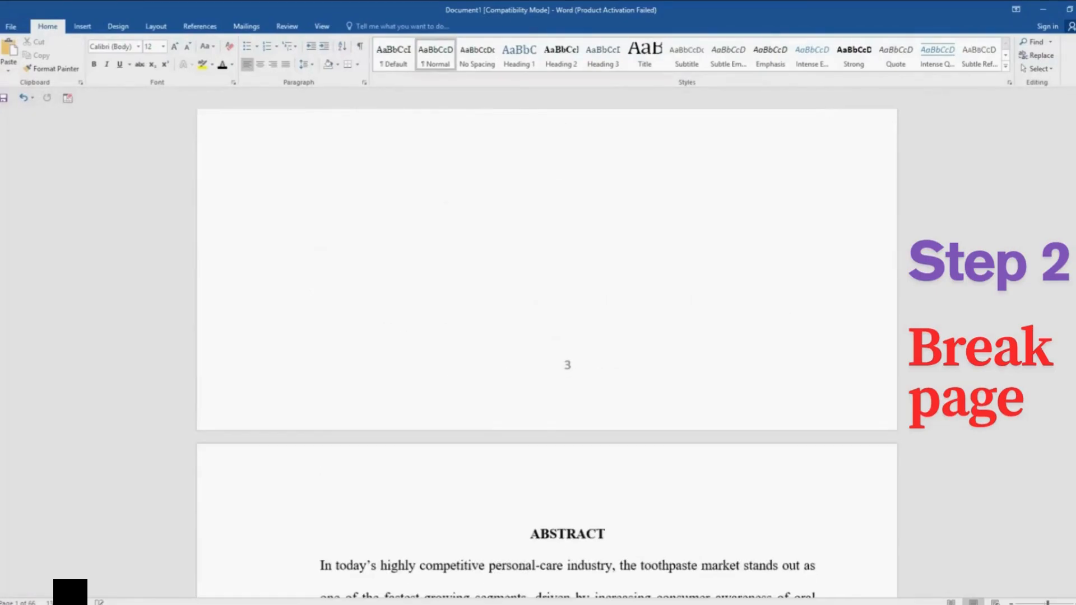
{"action": "scroll", "coordinate": [594, 437], "scroll_direction": "up", "scroll_amount": 3}
{"action": "scroll", "coordinate": [594, 437], "scroll_direction": "down", "scroll_amount": 20}
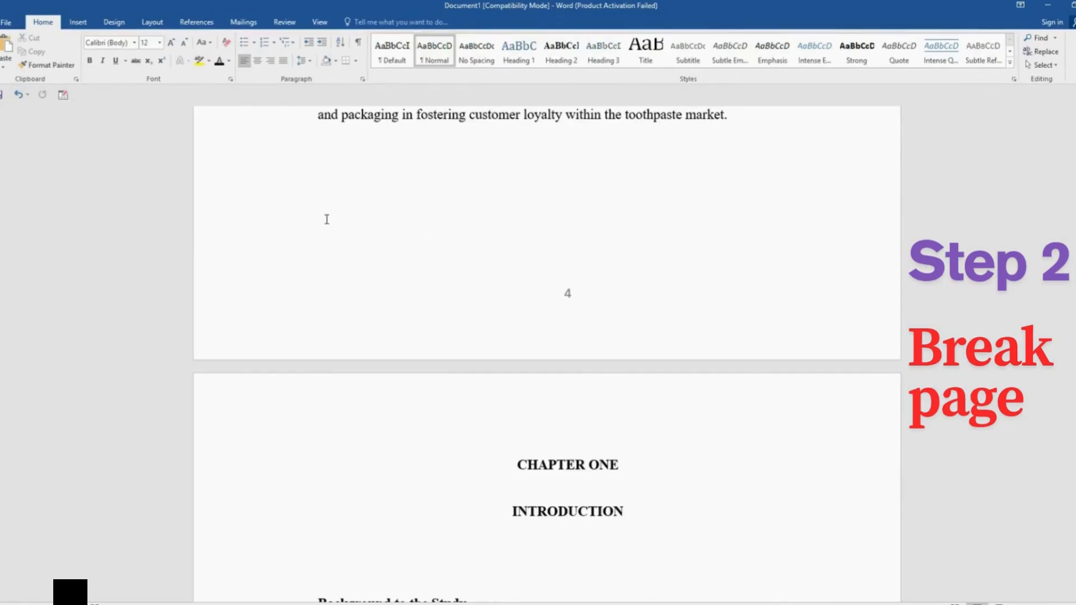
{"action": "left_click", "coordinate": [327, 219]}
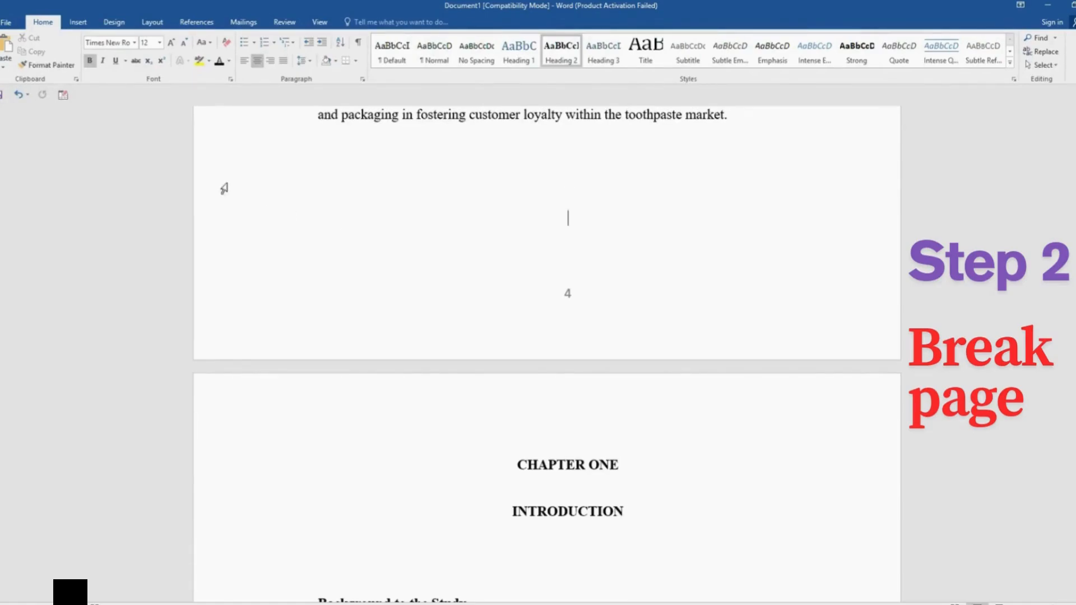
{"action": "left_click", "coordinate": [153, 23]}
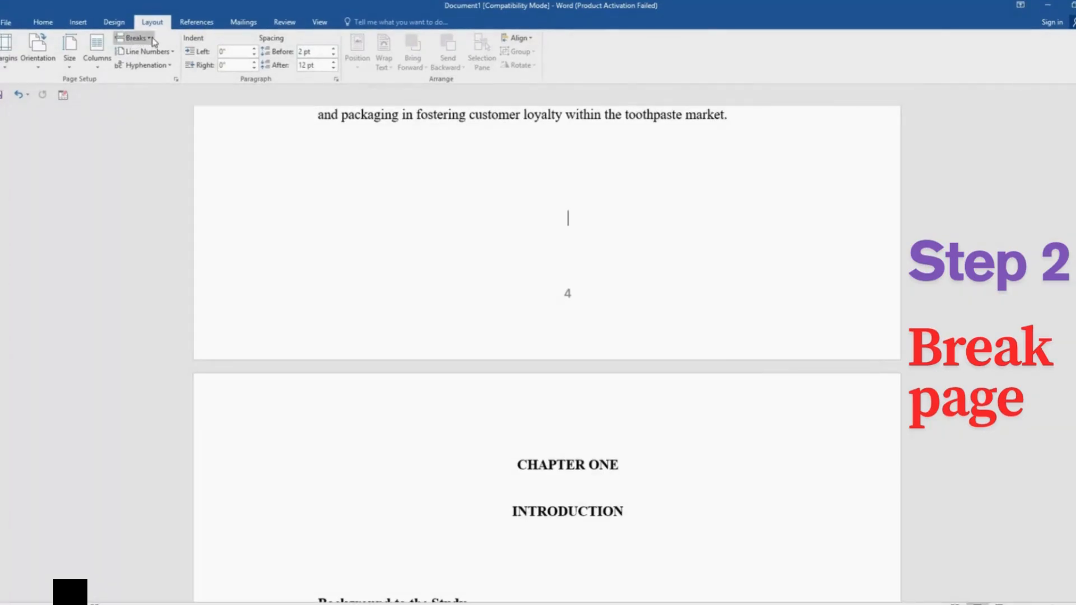
{"action": "left_click", "coordinate": [150, 42]}
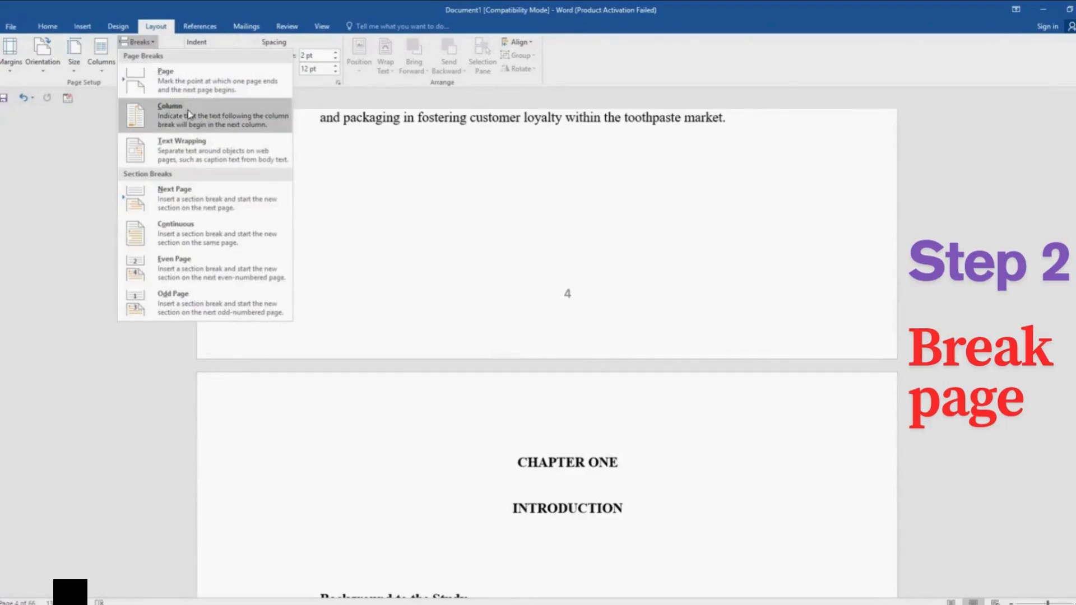
{"action": "left_click", "coordinate": [177, 195]}
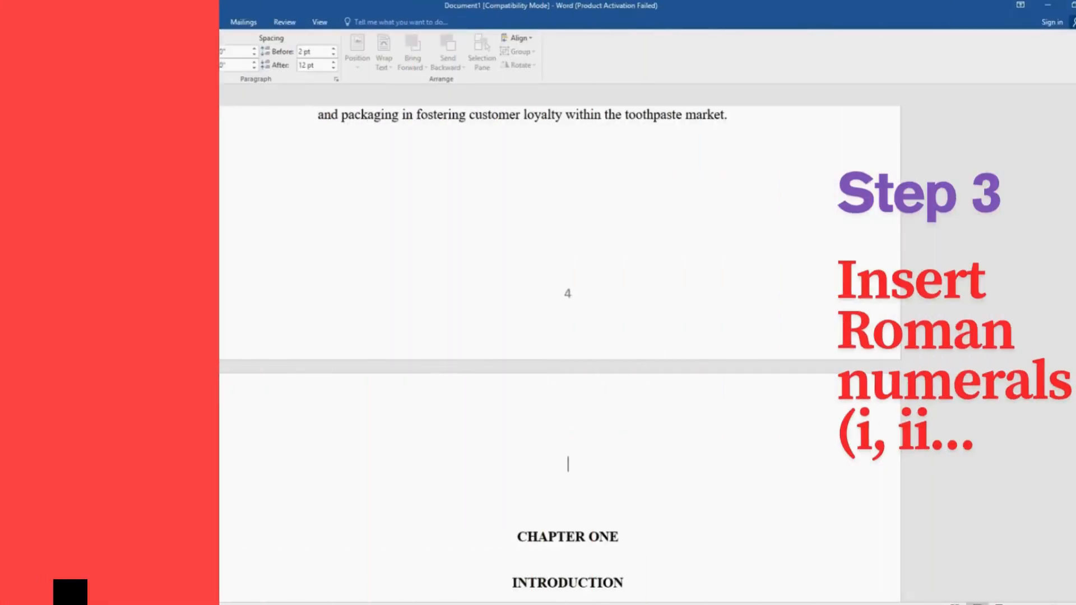
Choose the i, ii, iii number format for the page numbers of the section containing the Table of Contents.
{"action": "scroll", "coordinate": [547, 347], "scroll_direction": "up", "scroll_amount": 20}
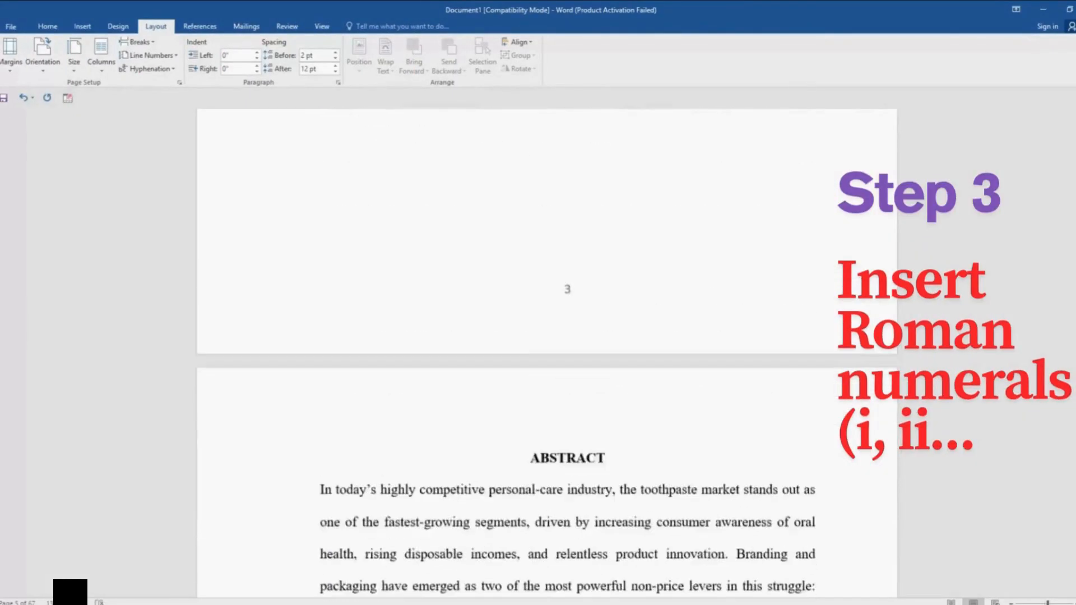
{"action": "scroll", "coordinate": [546, 348], "scroll_direction": "up", "scroll_amount": 15}
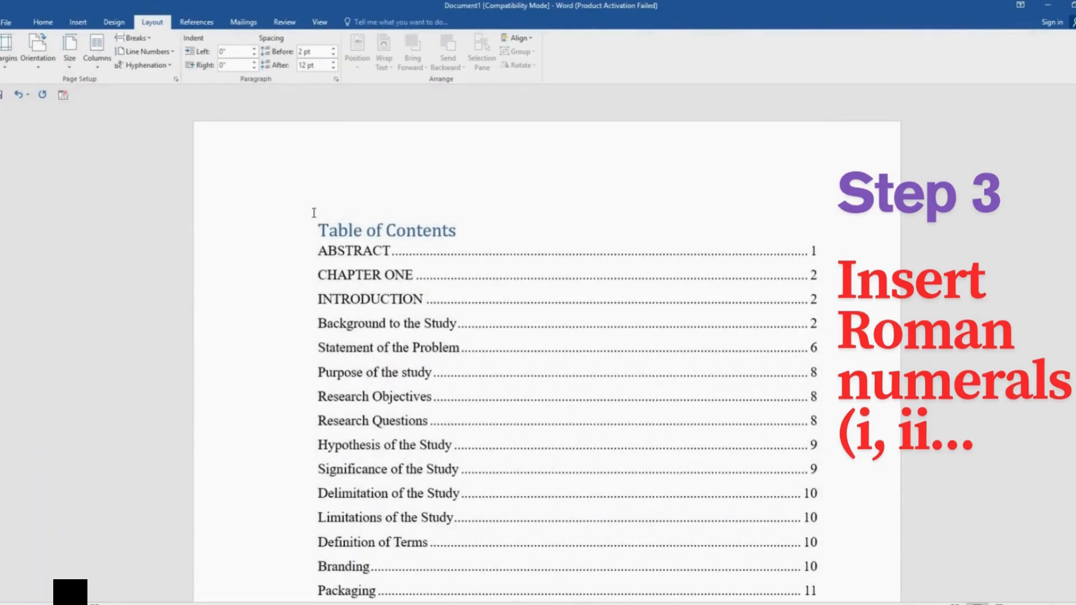
{"action": "left_click", "coordinate": [314, 212]}
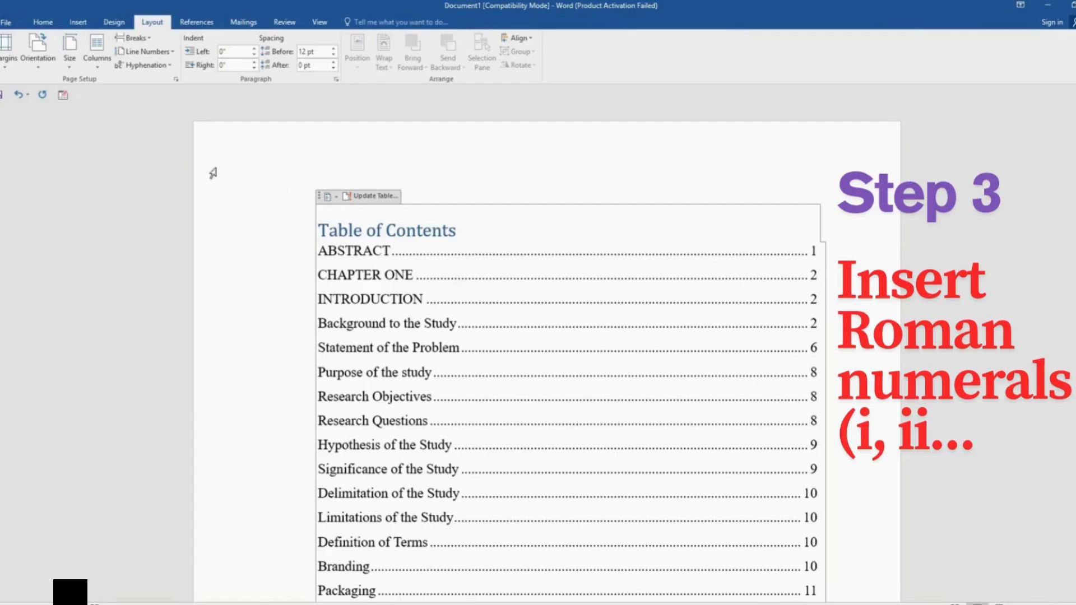
{"action": "left_click", "coordinate": [79, 23]}
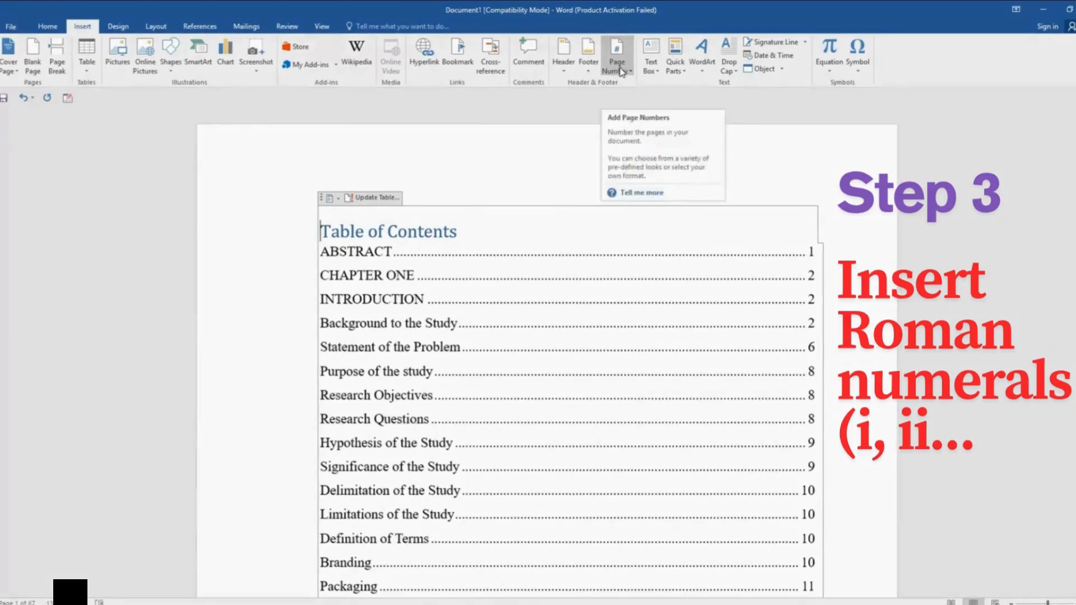
{"action": "left_click", "coordinate": [624, 73]}
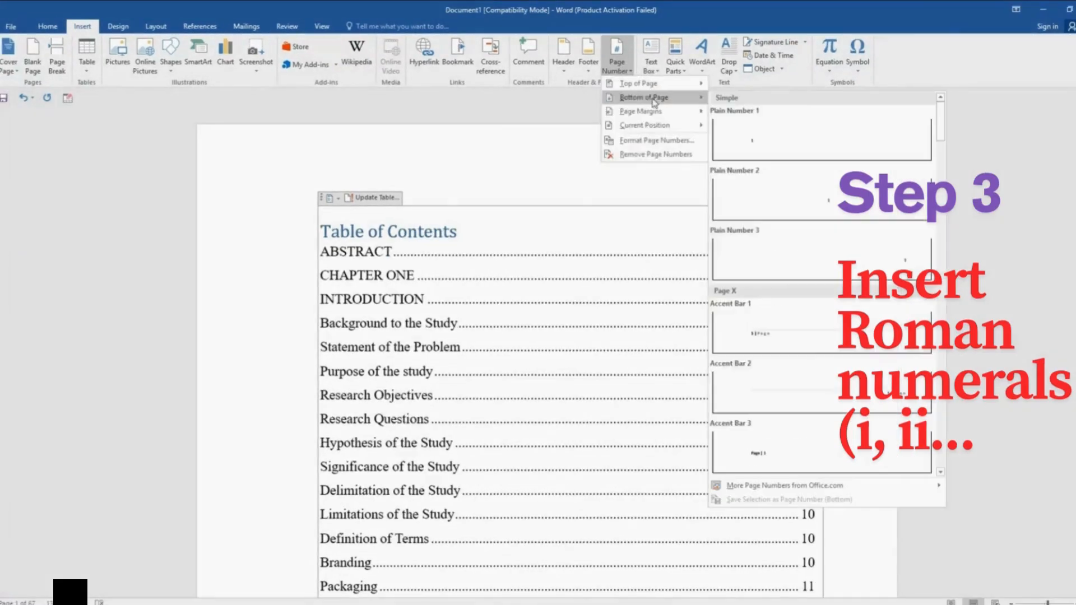
{"action": "left_click", "coordinate": [656, 142]}
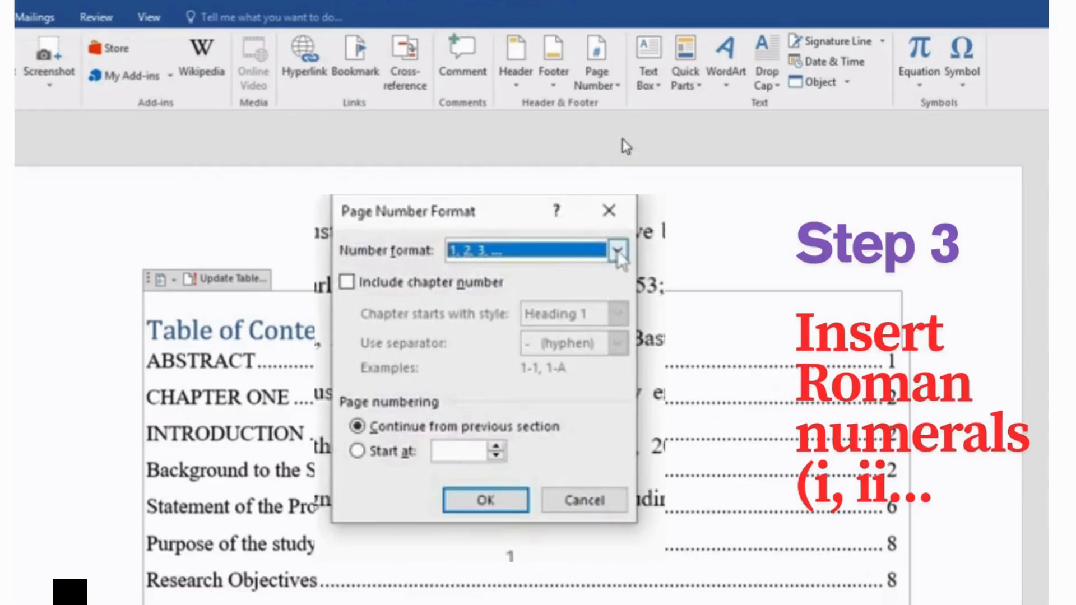
{"action": "left_click", "coordinate": [619, 253]}
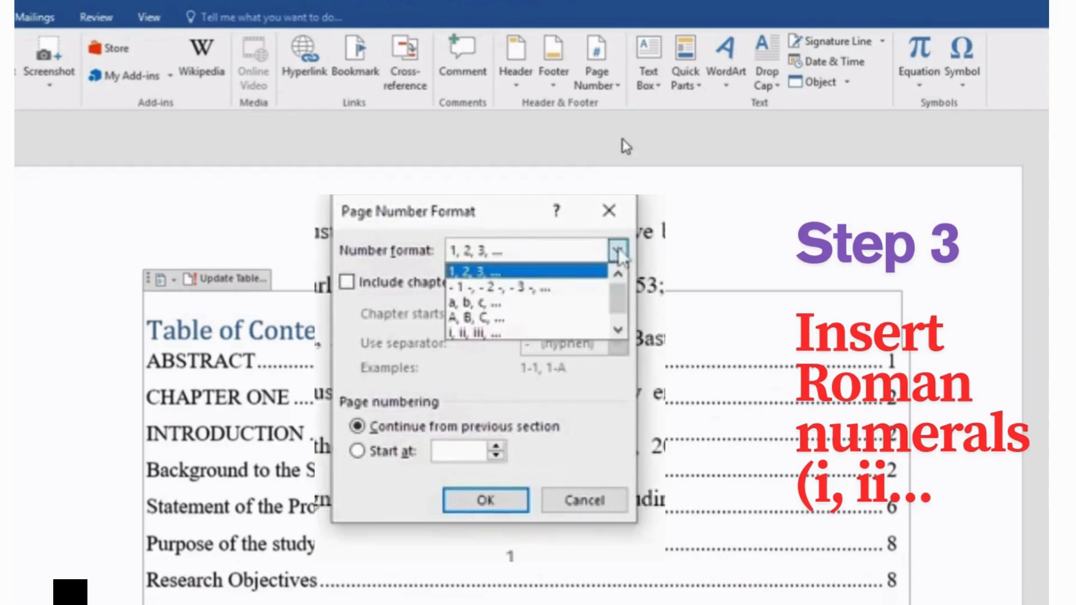
{"action": "left_click", "coordinate": [476, 333]}
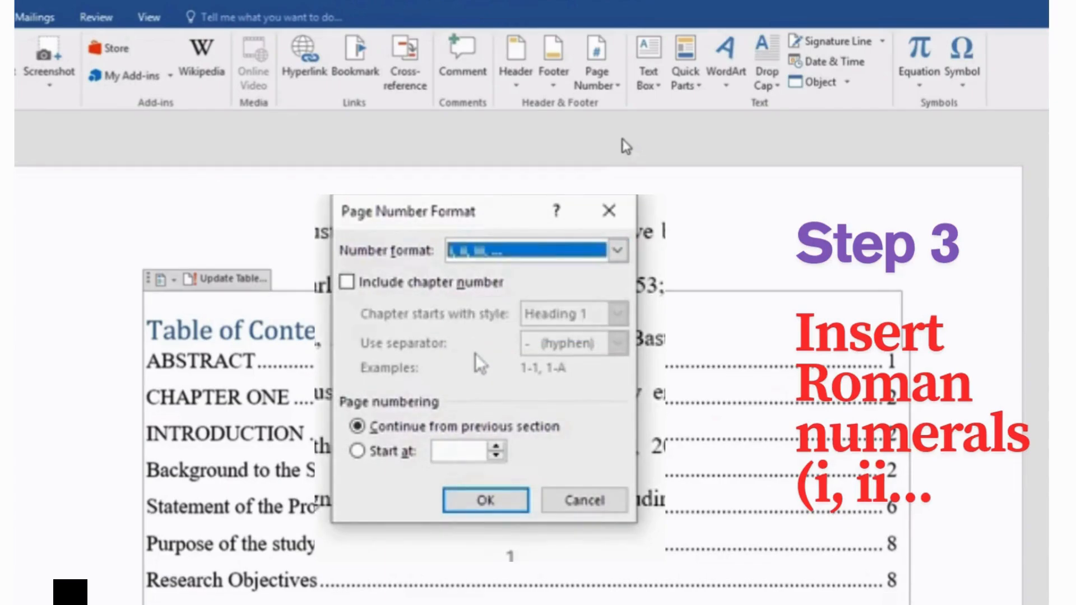
Set the preliminary section's page numbering to start at i and apply the page number format.
{"action": "left_click", "coordinate": [356, 452]}
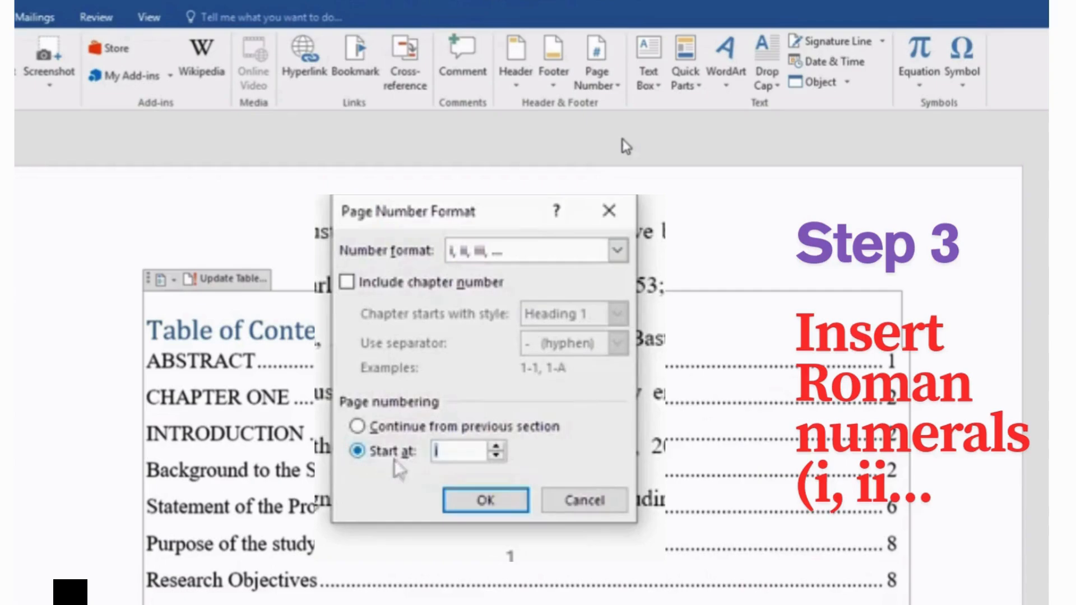
{"action": "left_click", "coordinate": [497, 447]}
{"action": "left_click", "coordinate": [501, 460]}
{"action": "left_click", "coordinate": [501, 459]}
{"action": "left_click", "coordinate": [493, 502]}
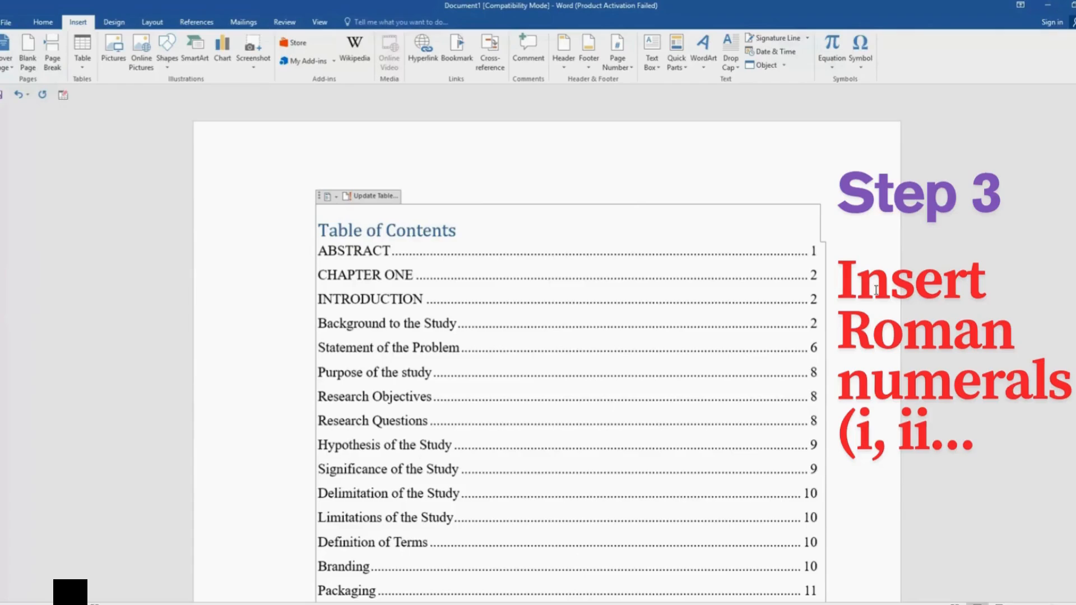
Examine the footer page numbers from the Table of Contents through the abstract and into Chapter One.
{"action": "scroll", "coordinate": [877, 290], "scroll_direction": "down", "scroll_amount": 6}
{"action": "scroll", "coordinate": [876, 290], "scroll_direction": "down", "scroll_amount": 5}
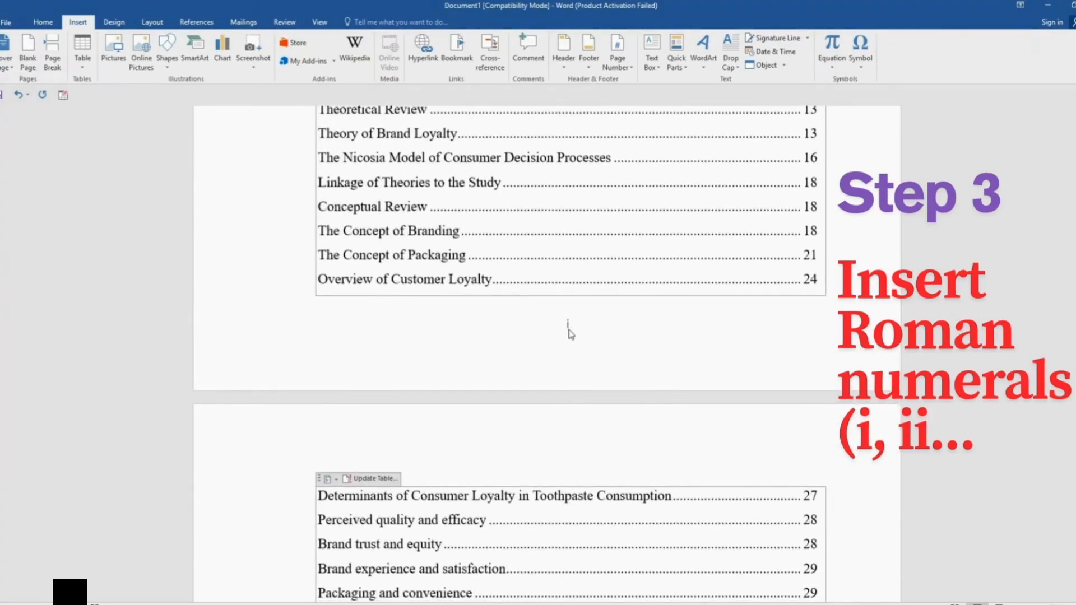
{"action": "scroll", "coordinate": [638, 344], "scroll_direction": "down", "scroll_amount": 6}
{"action": "scroll", "coordinate": [639, 344], "scroll_direction": "down", "scroll_amount": 12}
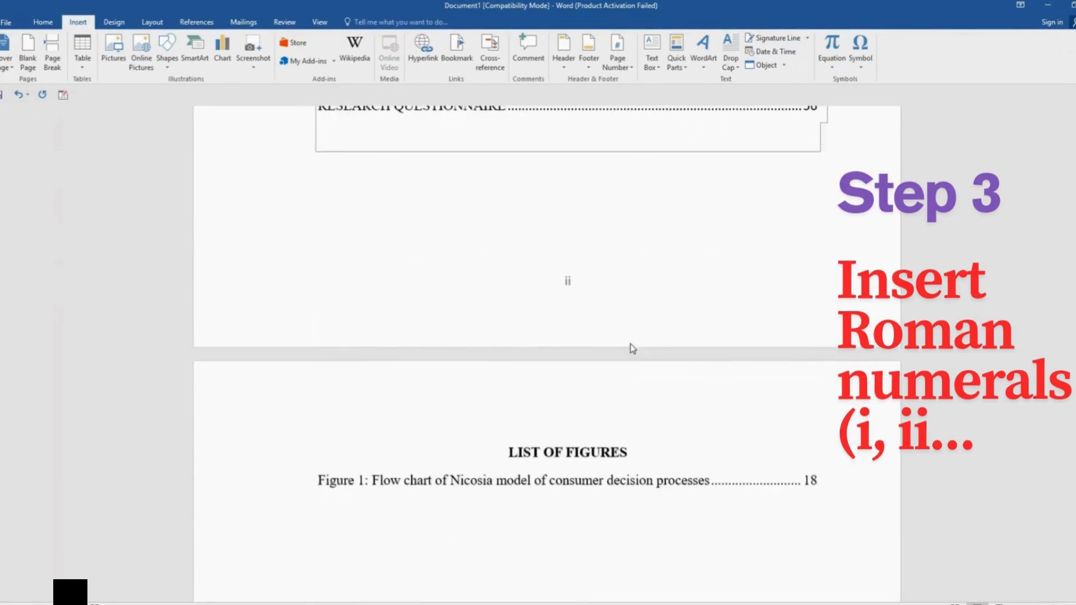
{"action": "scroll", "coordinate": [583, 317], "scroll_direction": "down", "scroll_amount": 6}
{"action": "scroll", "coordinate": [584, 315], "scroll_direction": "down", "scroll_amount": 7}
{"action": "scroll", "coordinate": [592, 316], "scroll_direction": "down", "scroll_amount": 3}
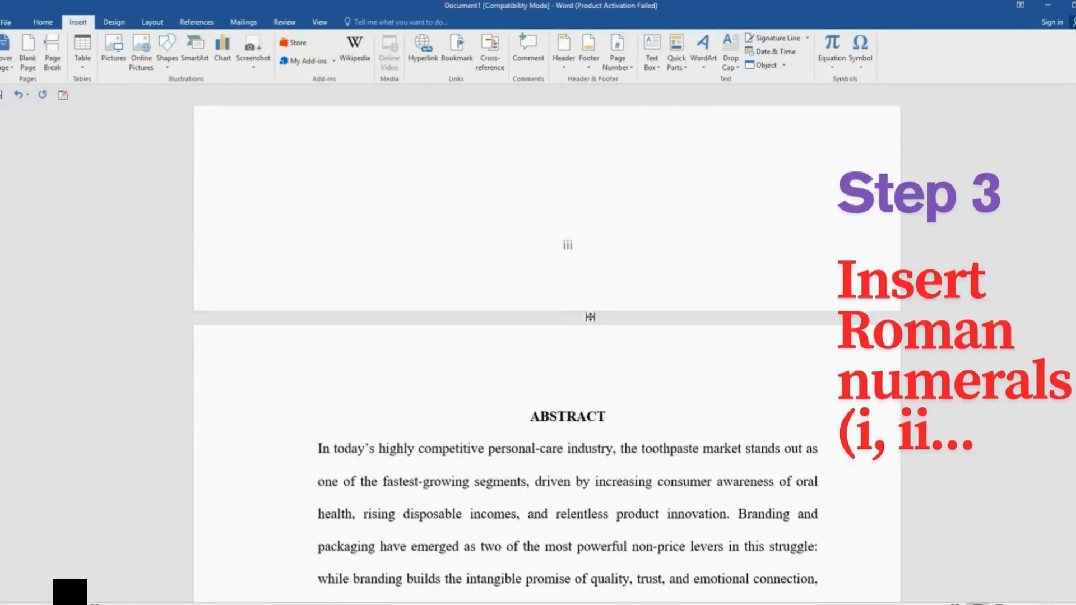
{"action": "scroll", "coordinate": [608, 305], "scroll_direction": "down", "scroll_amount": 12}
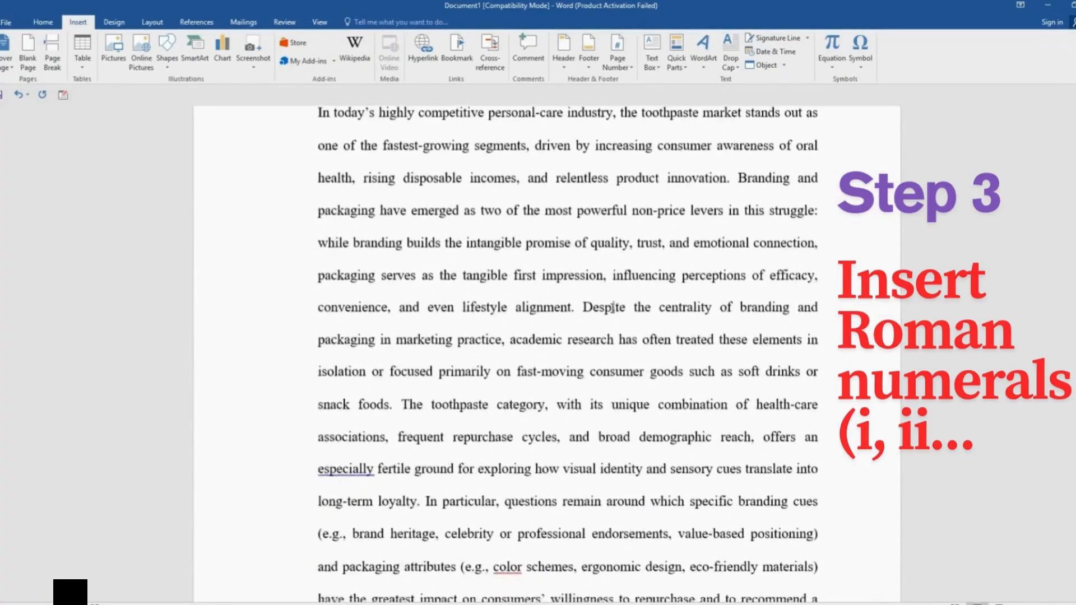
{"action": "scroll", "coordinate": [613, 308], "scroll_direction": "down", "scroll_amount": 3}
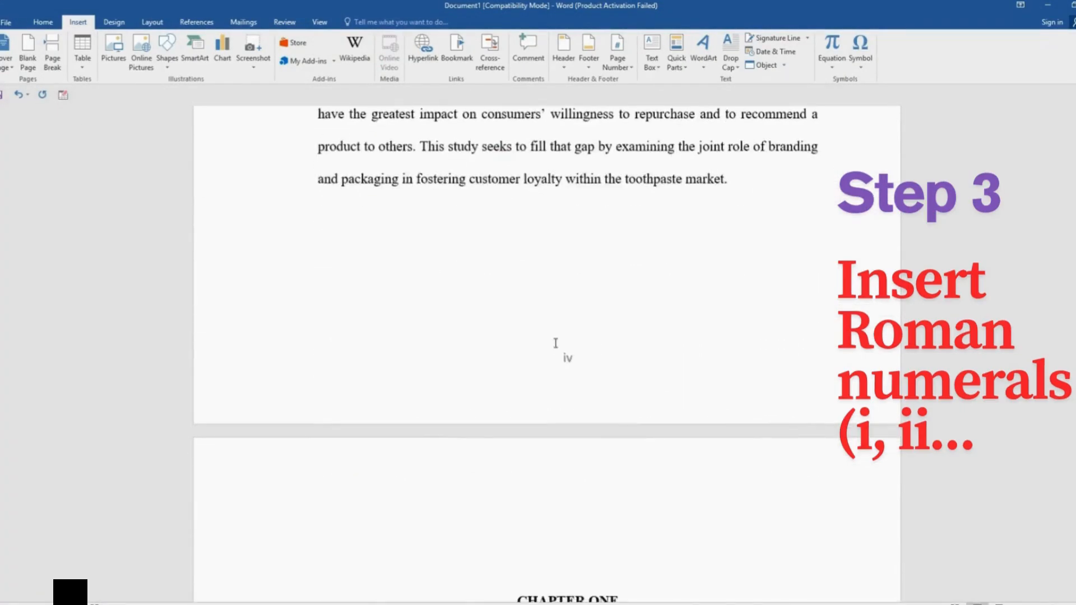
{"action": "scroll", "coordinate": [617, 367], "scroll_direction": "down", "scroll_amount": 5}
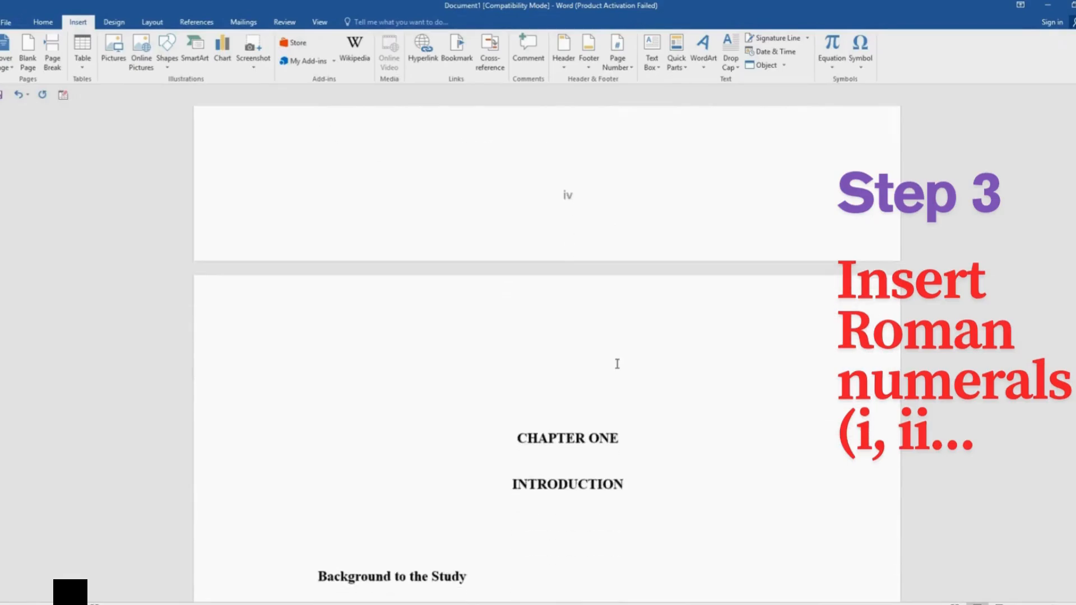
{"action": "scroll", "coordinate": [617, 365], "scroll_direction": "down", "scroll_amount": 14}
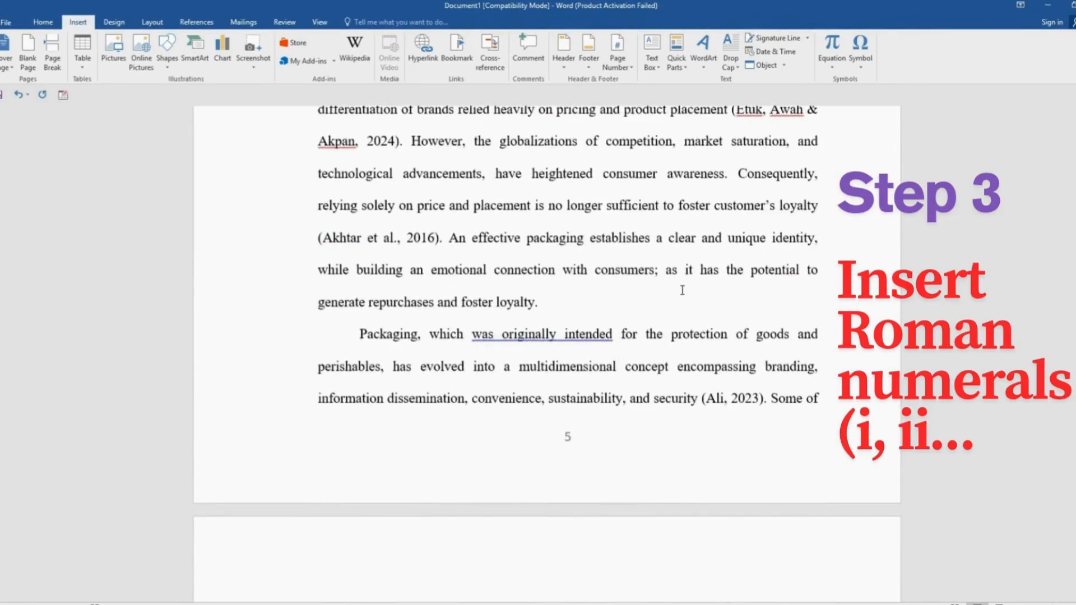
Set the page numbering of the section beginning at Chapter One to start at 1 in the 1, 2, 3 format.
{"action": "scroll", "coordinate": [682, 290], "scroll_direction": "up", "scroll_amount": 3}
{"action": "scroll", "coordinate": [682, 289], "scroll_direction": "up", "scroll_amount": 7}
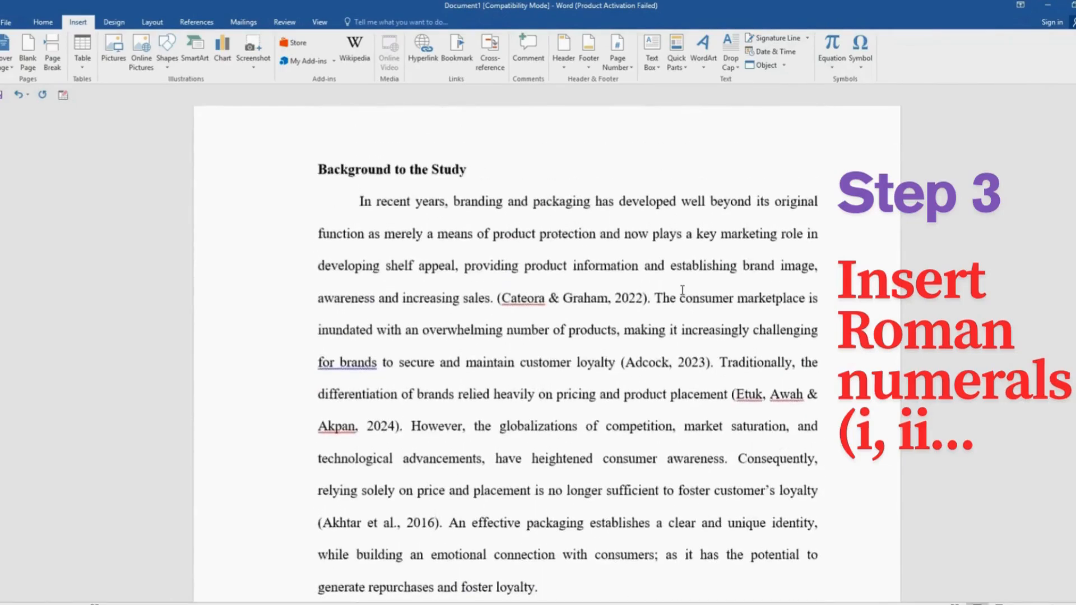
{"action": "scroll", "coordinate": [682, 290], "scroll_direction": "up", "scroll_amount": 3}
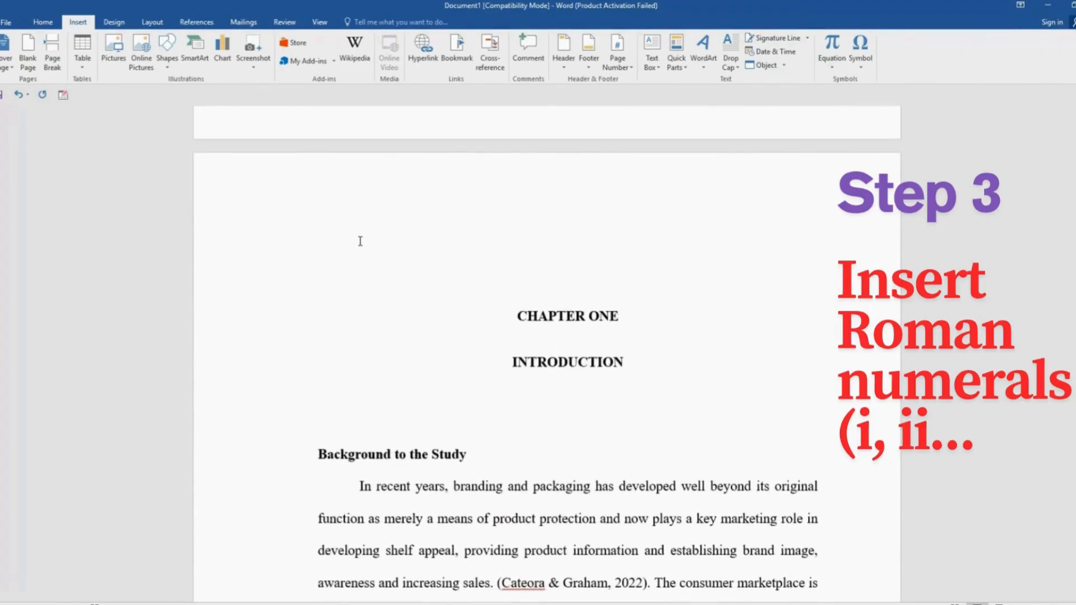
{"action": "scroll", "coordinate": [373, 262], "scroll_direction": "up", "scroll_amount": 2}
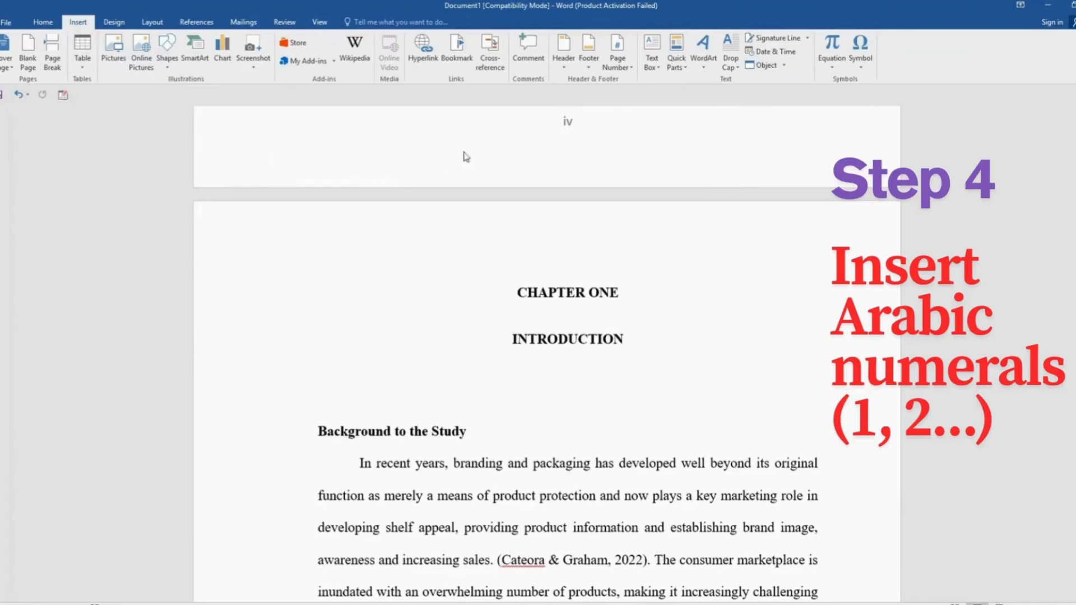
{"action": "left_click", "coordinate": [628, 71]}
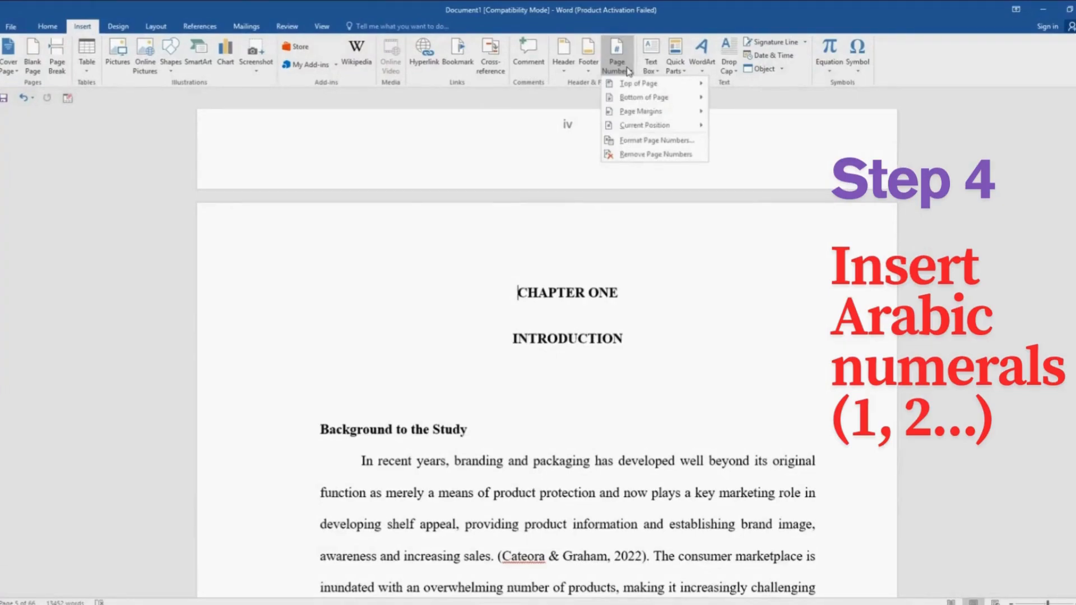
{"action": "left_click", "coordinate": [667, 142]}
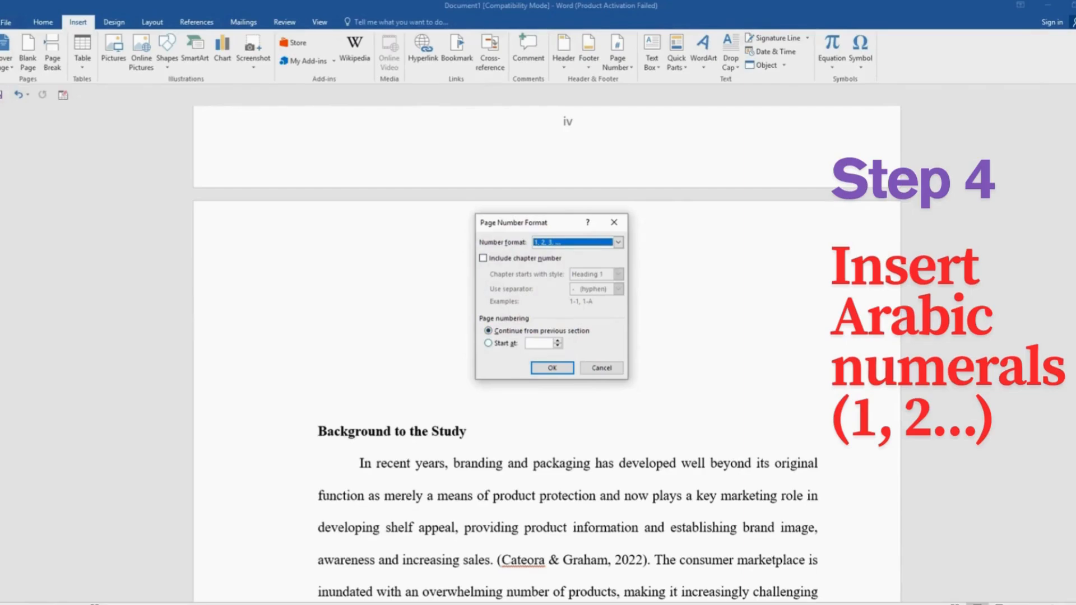
{"action": "left_click", "coordinate": [489, 343]}
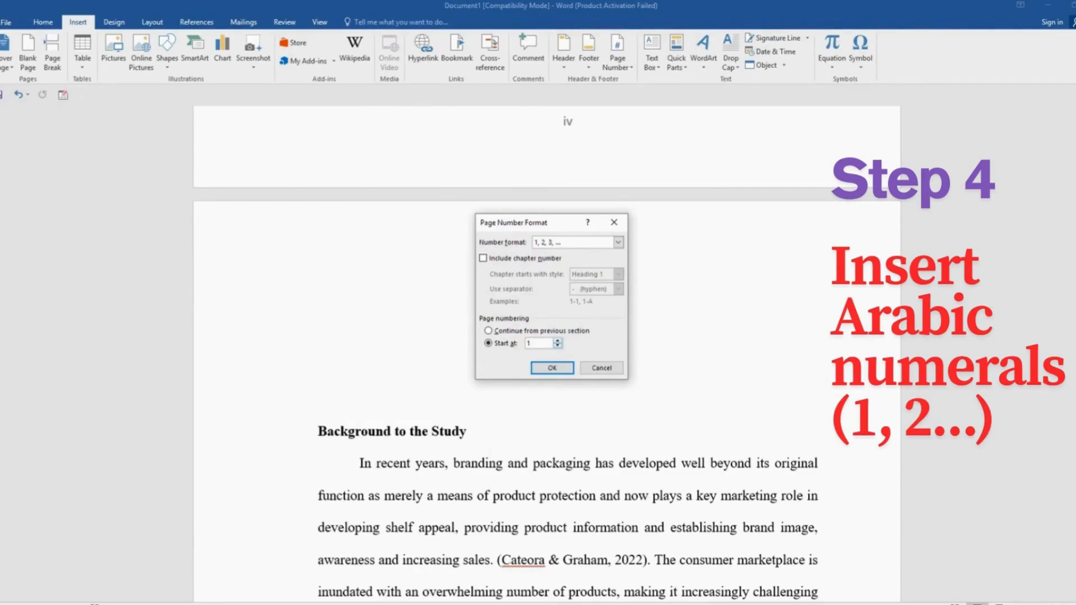
{"action": "left_click", "coordinate": [527, 343]}
{"action": "left_click", "coordinate": [552, 367]}
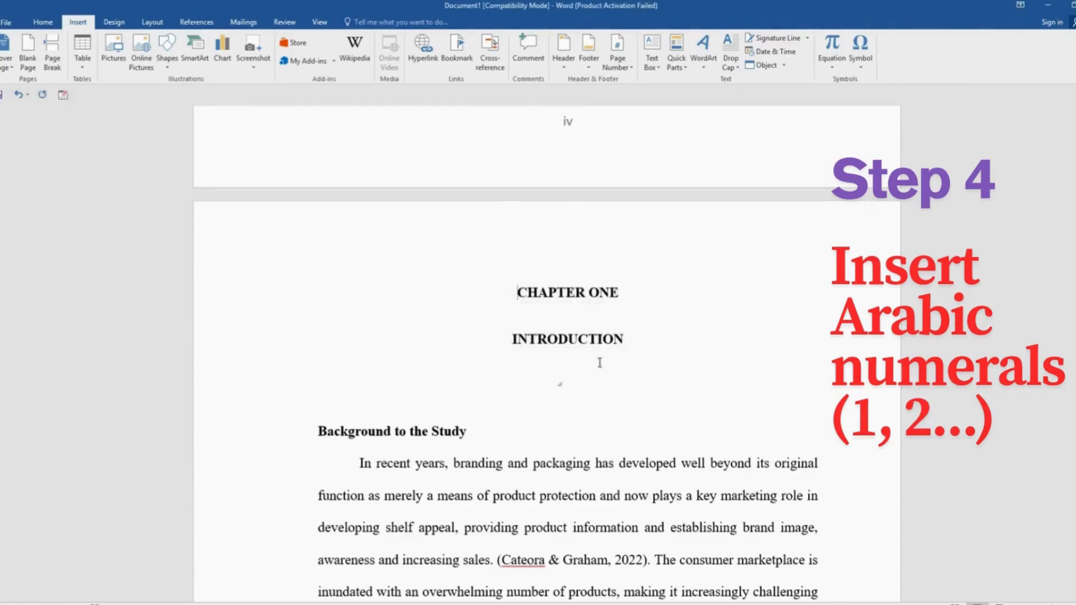
Examine the footer page numbers in Chapter One and across the preliminary pages from the Table of Contents through the abstract.
{"action": "scroll", "coordinate": [664, 361], "scroll_direction": "down", "scroll_amount": 15}
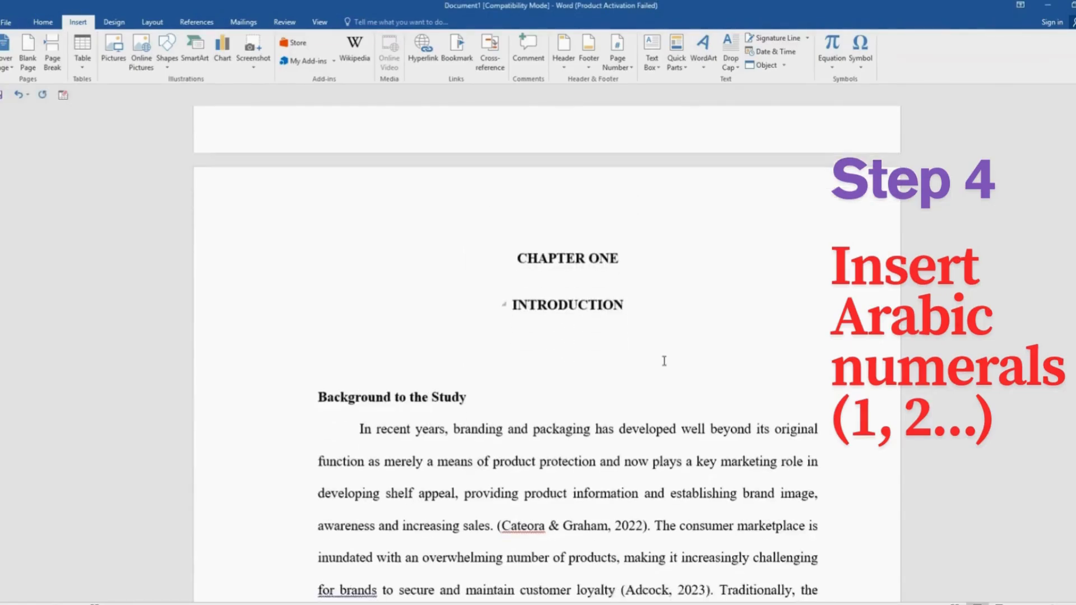
{"action": "scroll", "coordinate": [664, 361], "scroll_direction": "down", "scroll_amount": 5}
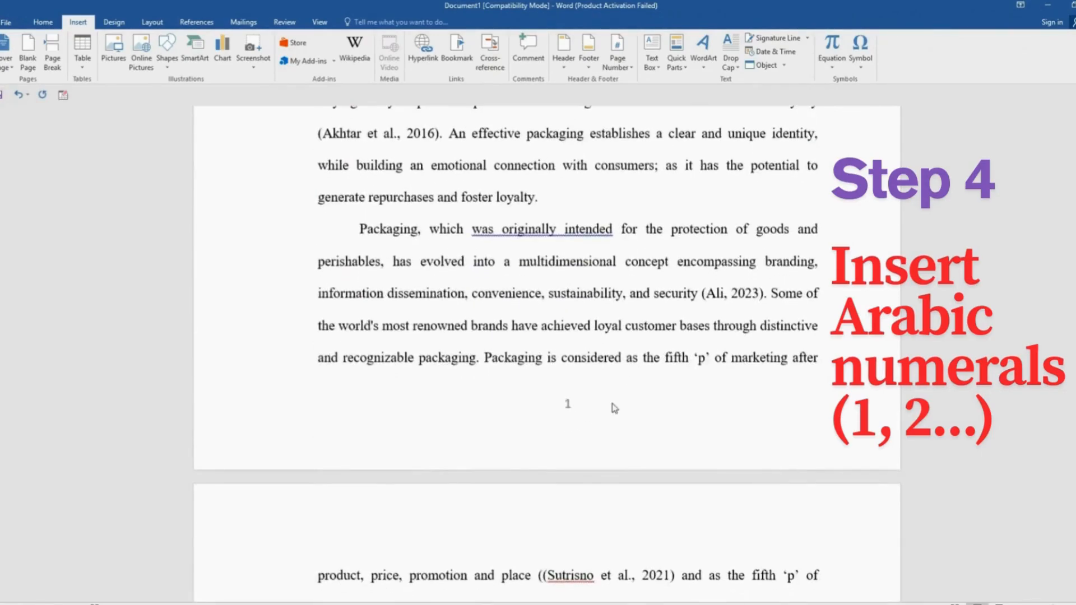
{"action": "scroll", "coordinate": [614, 409], "scroll_direction": "down", "scroll_amount": 12}
{"action": "scroll", "coordinate": [614, 401], "scroll_direction": "down", "scroll_amount": 20}
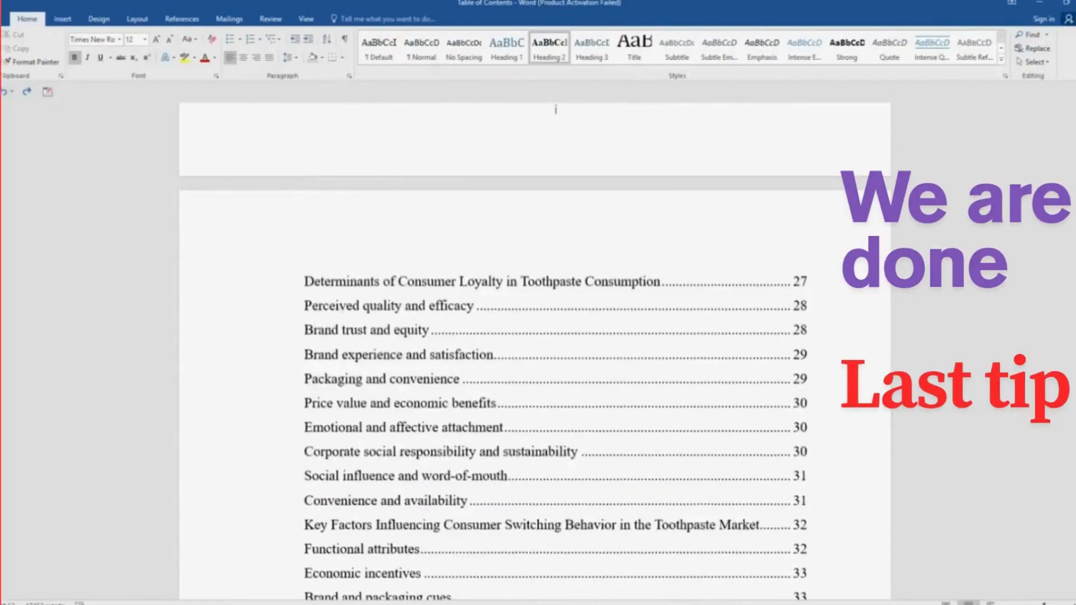
{"action": "scroll", "coordinate": [555, 331], "scroll_direction": "down", "scroll_amount": 20}
{"action": "scroll", "coordinate": [555, 330], "scroll_direction": "down", "scroll_amount": 1}
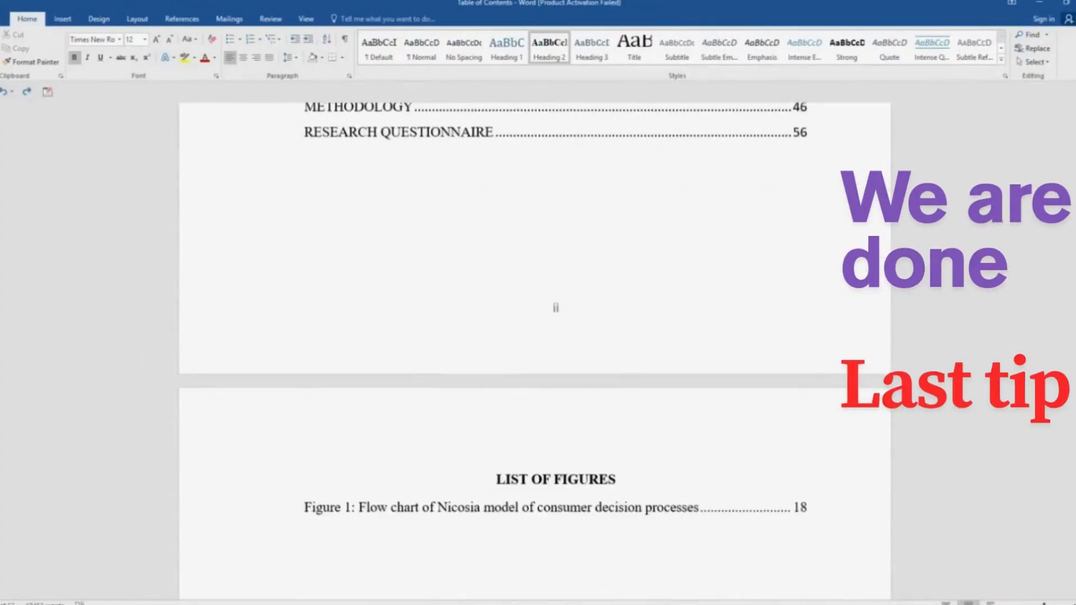
{"action": "scroll", "coordinate": [555, 330], "scroll_direction": "down", "scroll_amount": 20}
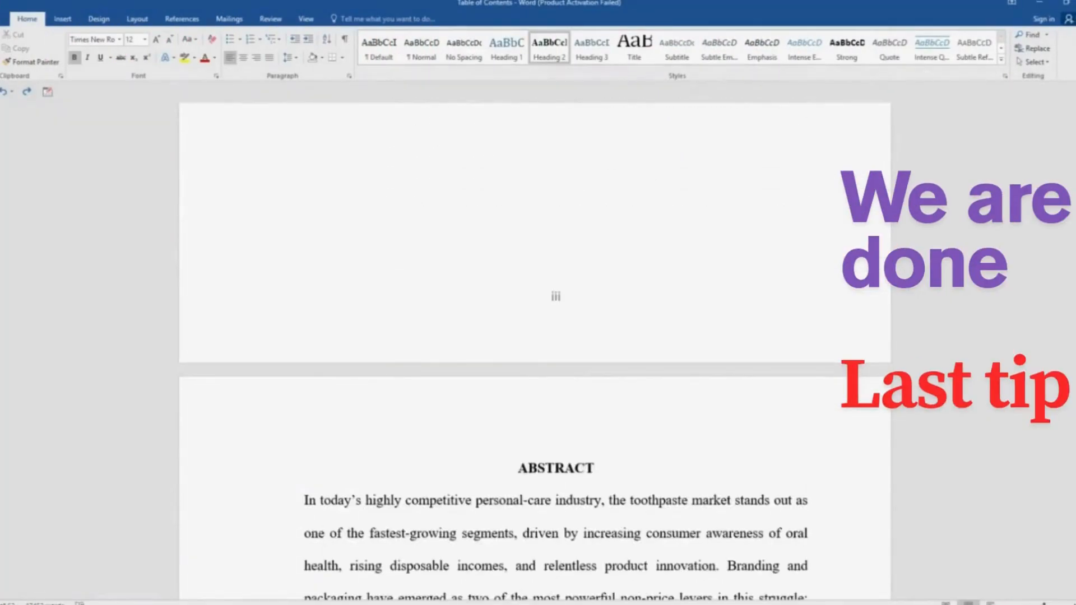
{"action": "scroll", "coordinate": [556, 330], "scroll_direction": "down", "scroll_amount": 18}
{"action": "scroll", "coordinate": [556, 330], "scroll_direction": "down", "scroll_amount": 12}
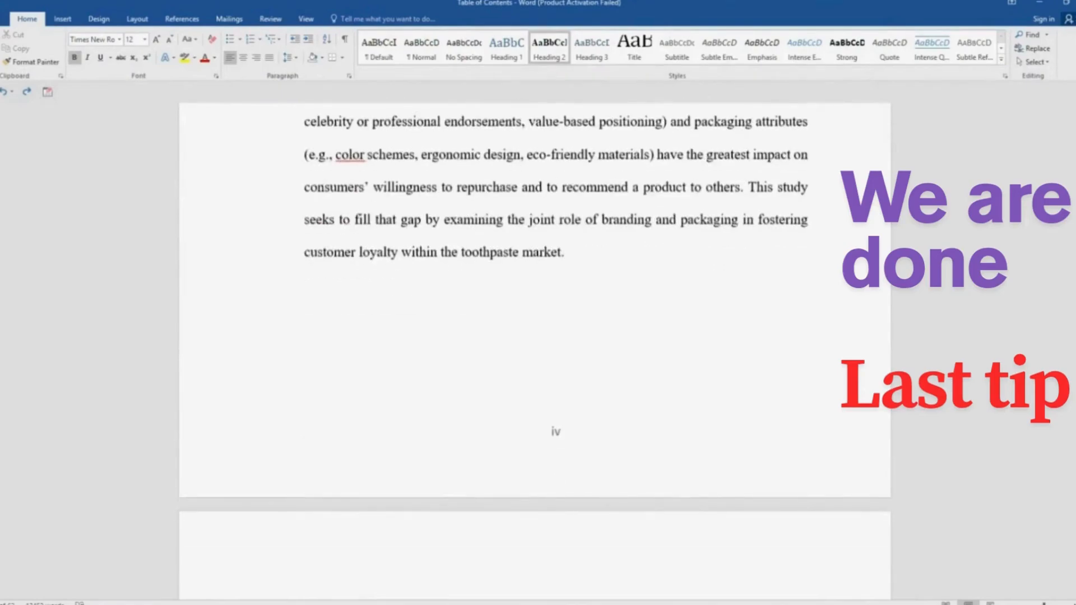
{"action": "scroll", "coordinate": [535, 330], "scroll_direction": "down", "scroll_amount": 3}
{"action": "scroll", "coordinate": [535, 330], "scroll_direction": "down", "scroll_amount": 3}
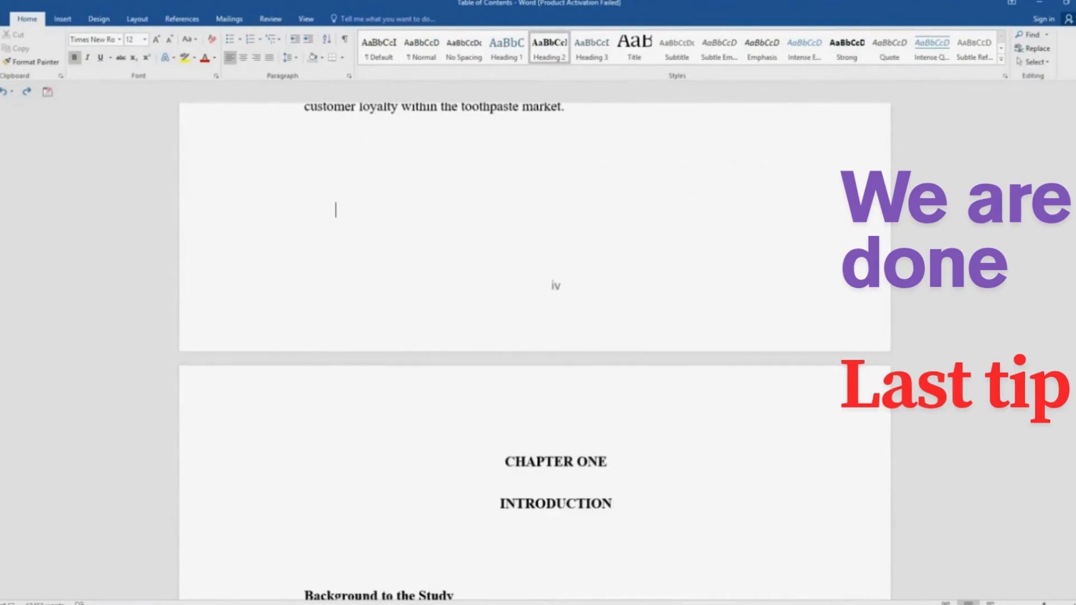
{"action": "scroll", "coordinate": [535, 330], "scroll_direction": "down", "scroll_amount": 15}
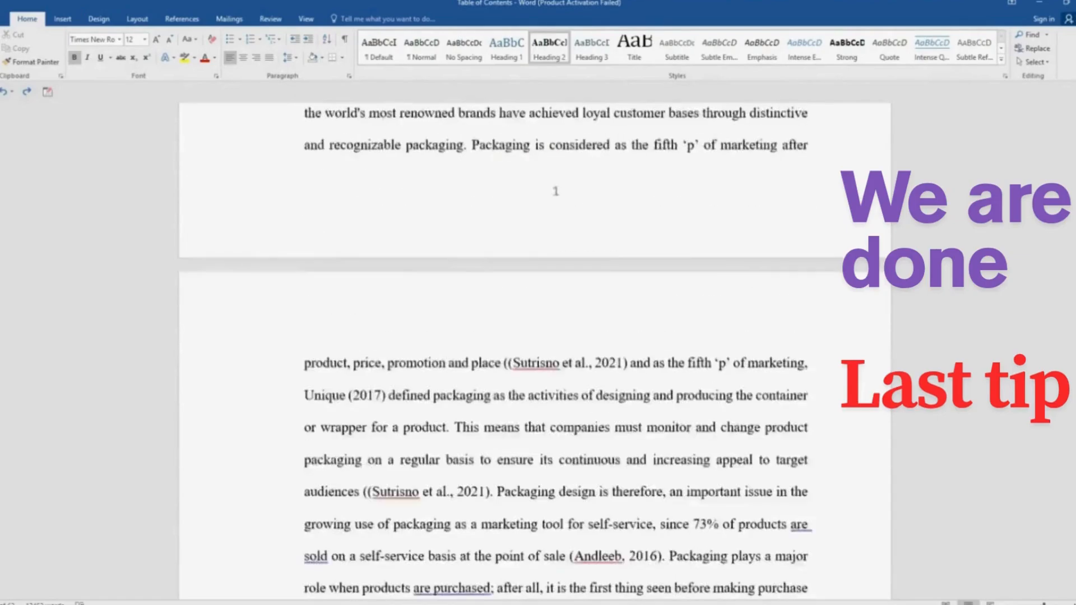
{"action": "scroll", "coordinate": [535, 330], "scroll_direction": "up", "scroll_amount": 5}
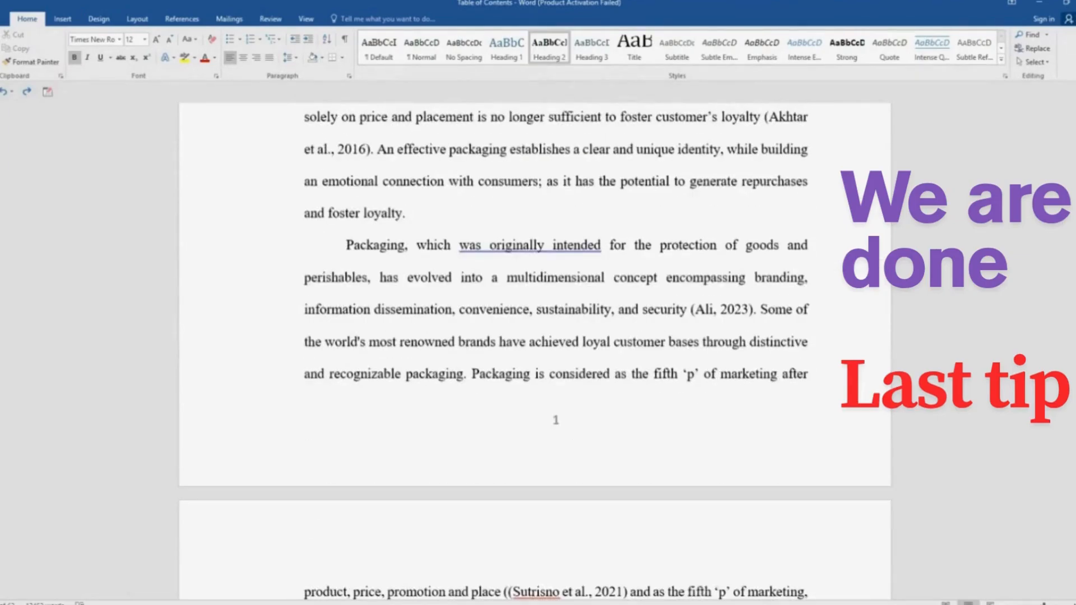